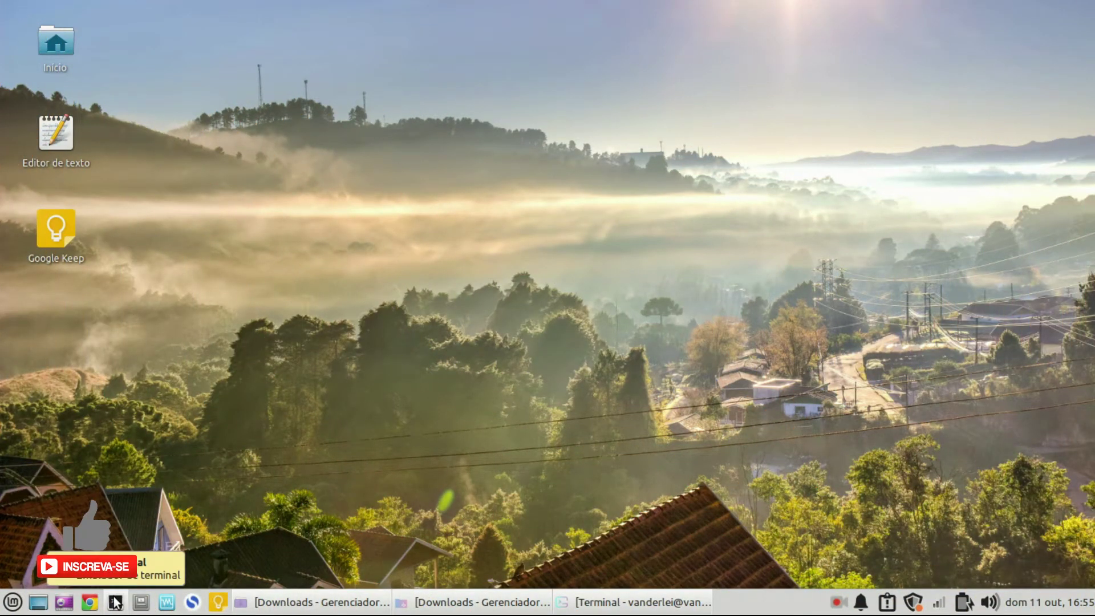
Install the ocs-url package with "sudo apt install ocs-url" in a terminal, authenticating with the sudo password.
click(115, 601)
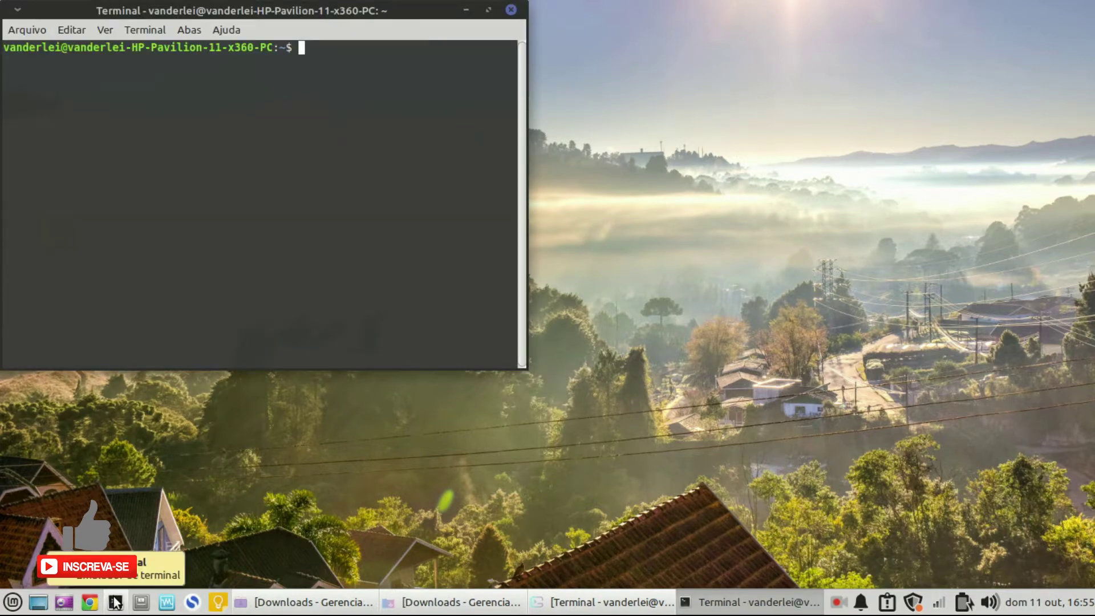
text(sudo apt install )
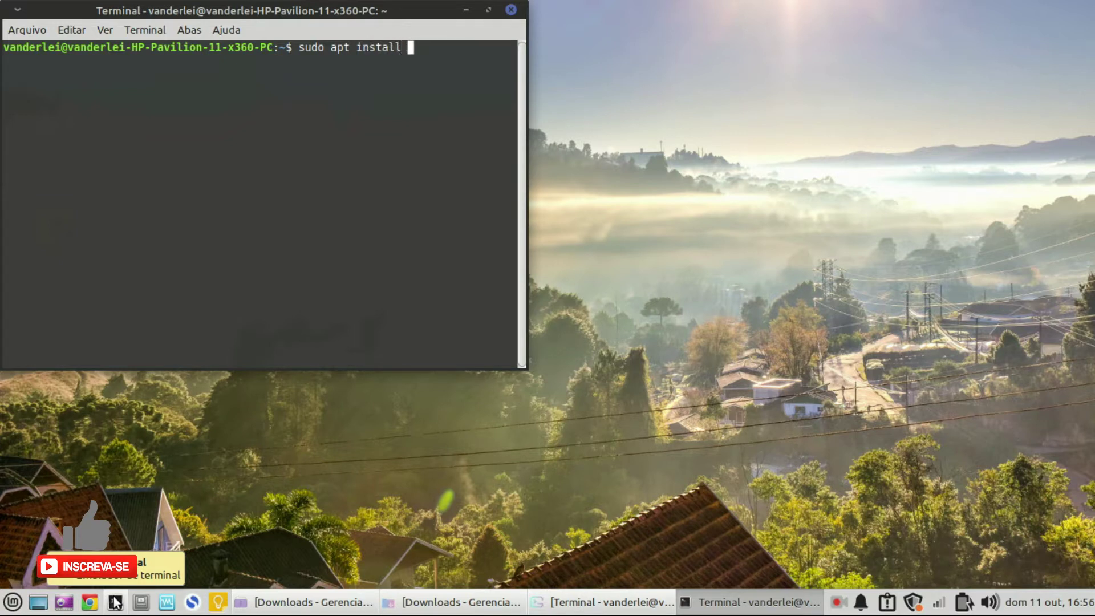
text(ocs-url)
key(Return)
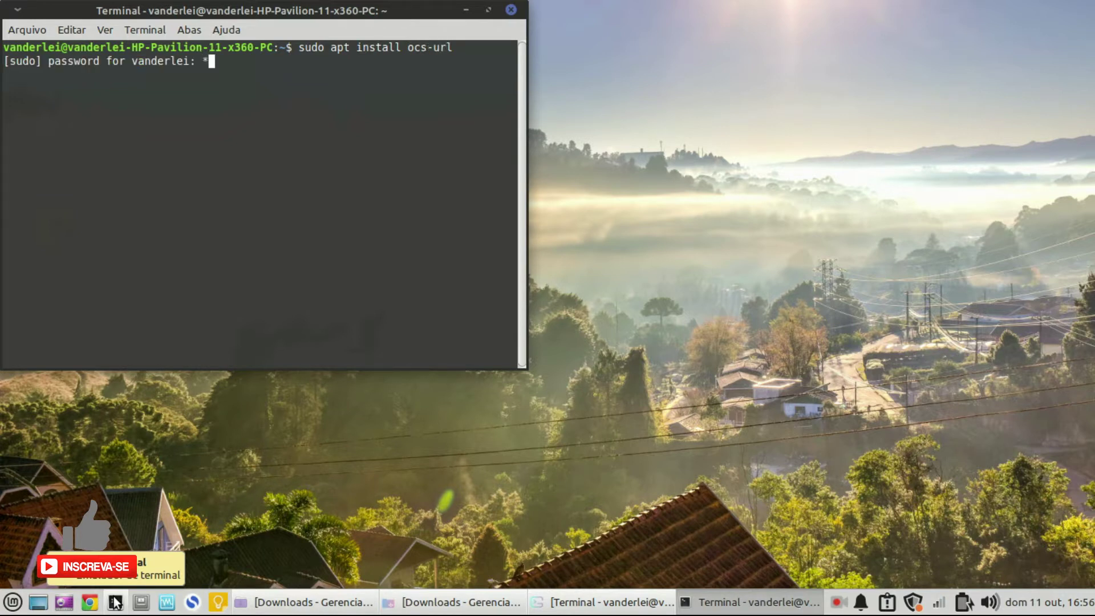
key(Return)
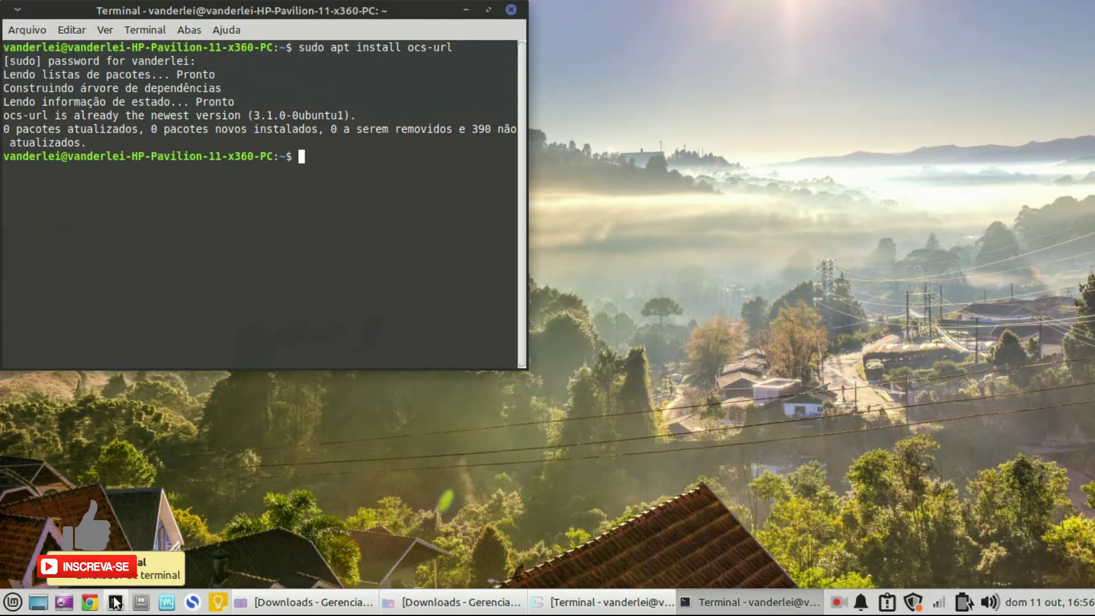
Switch to Chrome, search the web for "pling store", and show the download files on the pling.com Pling-Store page.
click(90, 602)
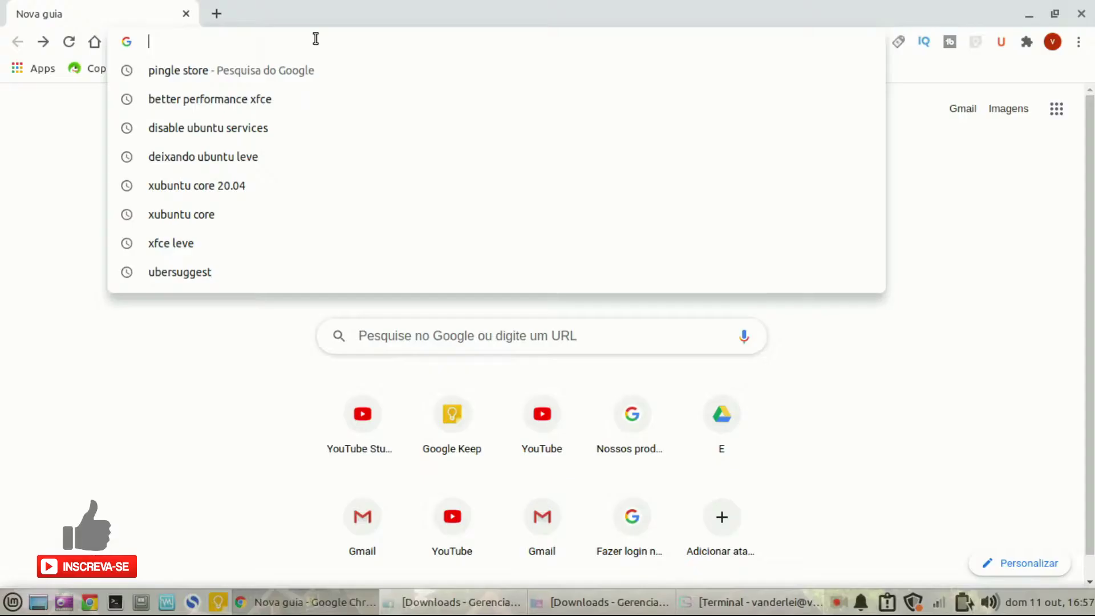
text(plin)
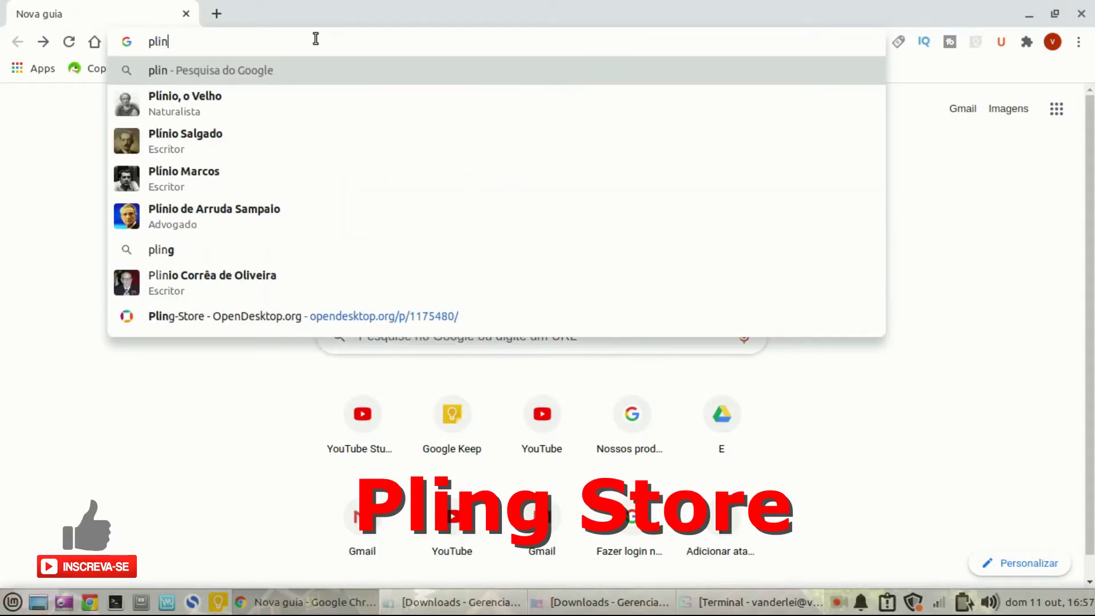
text(g store)
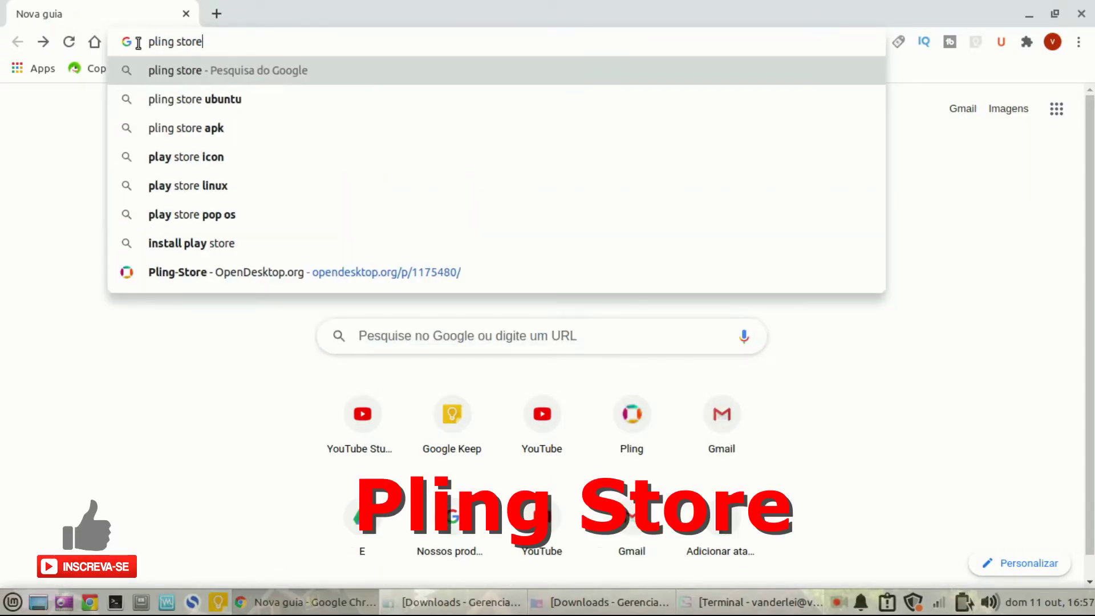
key(Return)
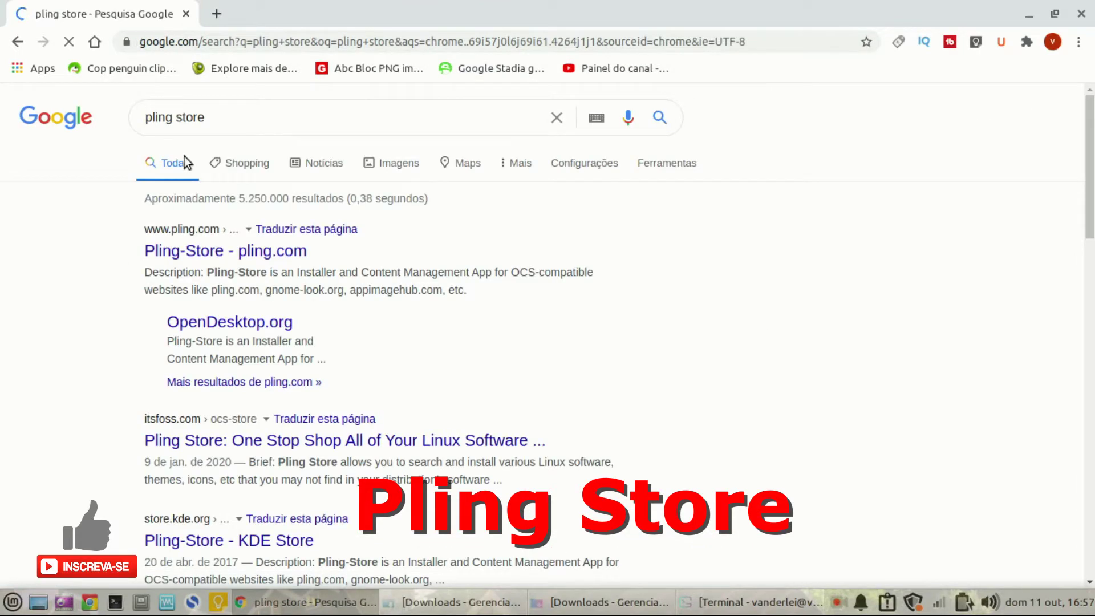
click(185, 252)
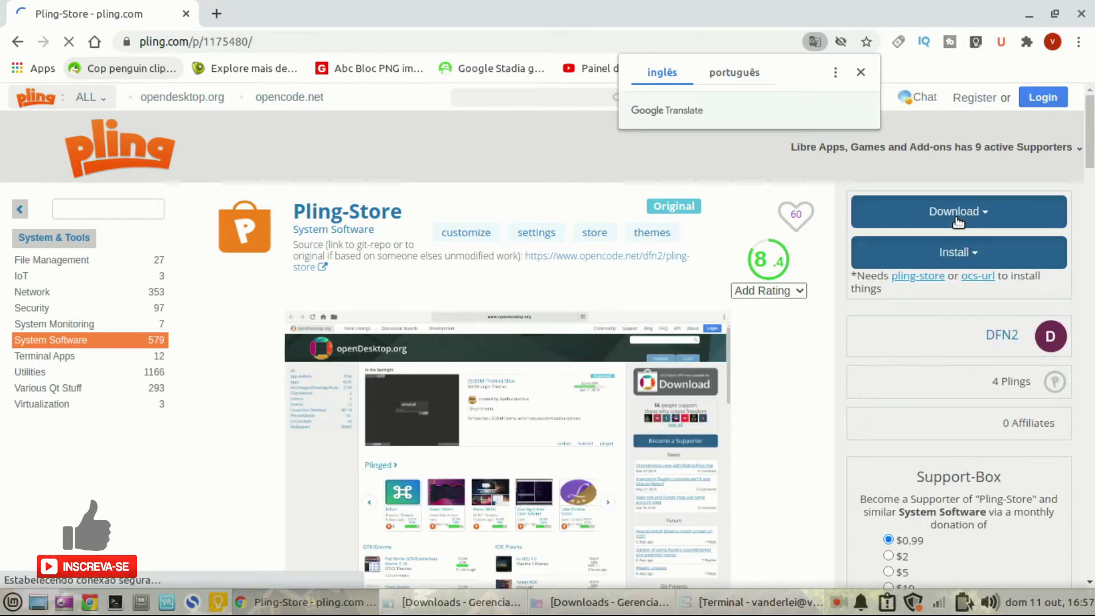
click(995, 209)
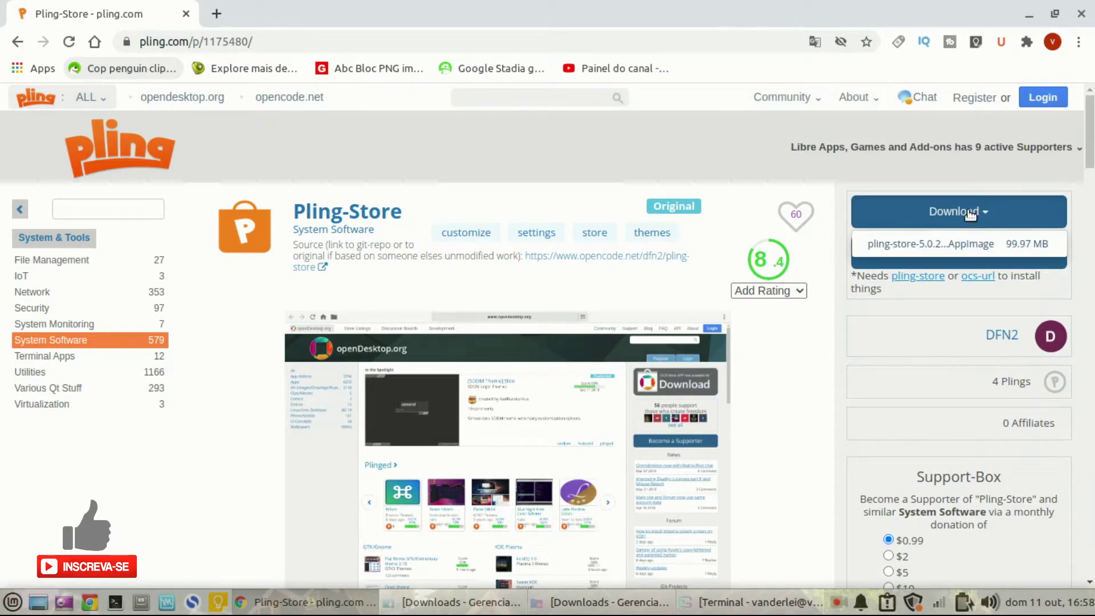
Allow pling-store-5.0.2-1-x86_64.AppImage in the Downloads folder to execute as a program and launch it.
key(ctrl+alt+d)
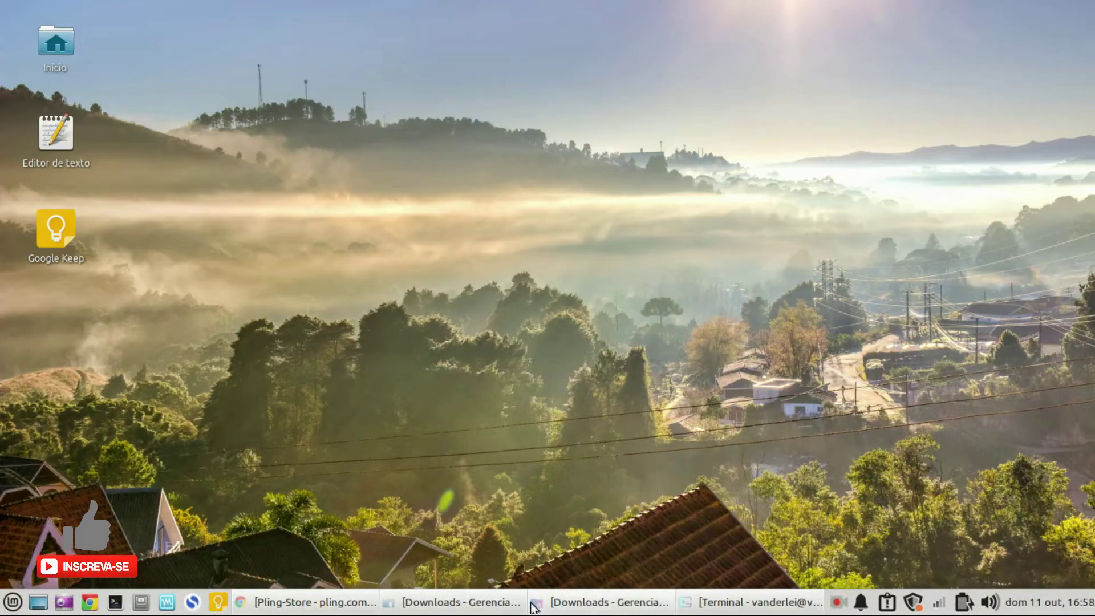
click(484, 611)
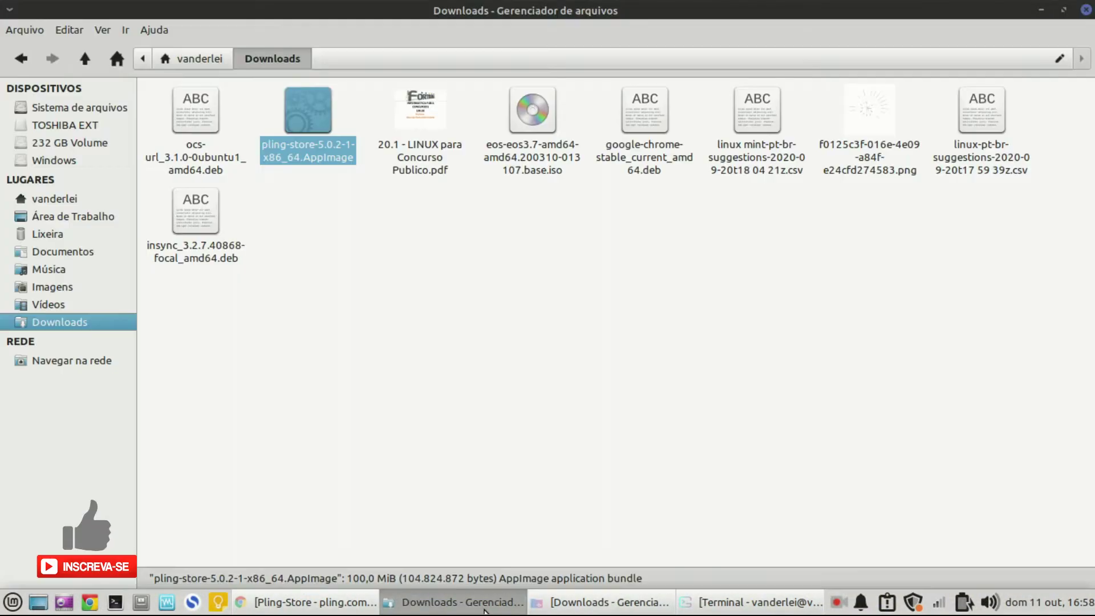
right_click(306, 100)
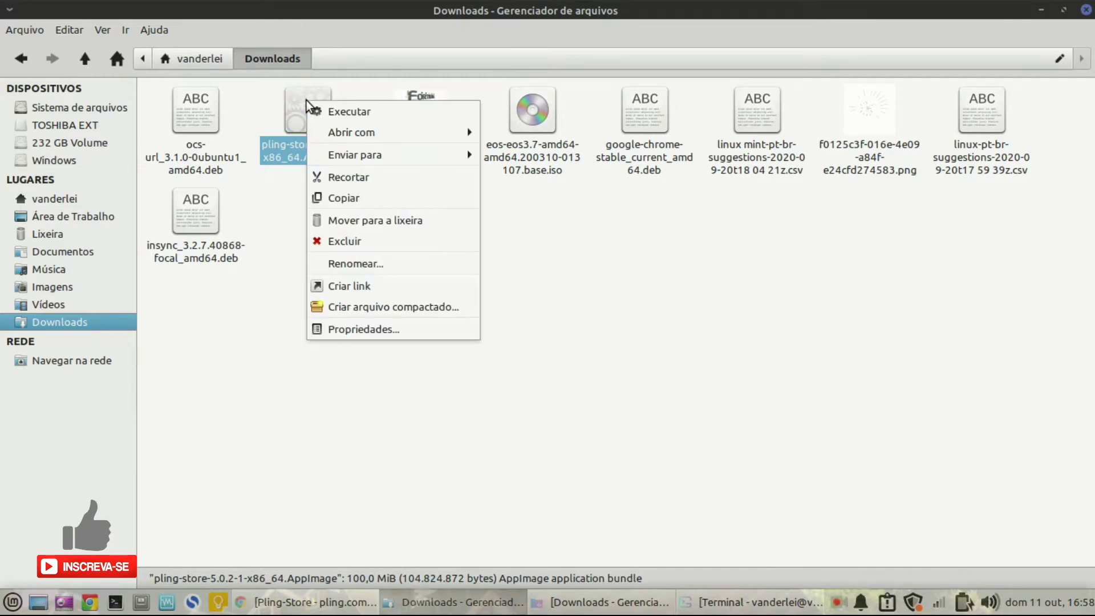
click(358, 330)
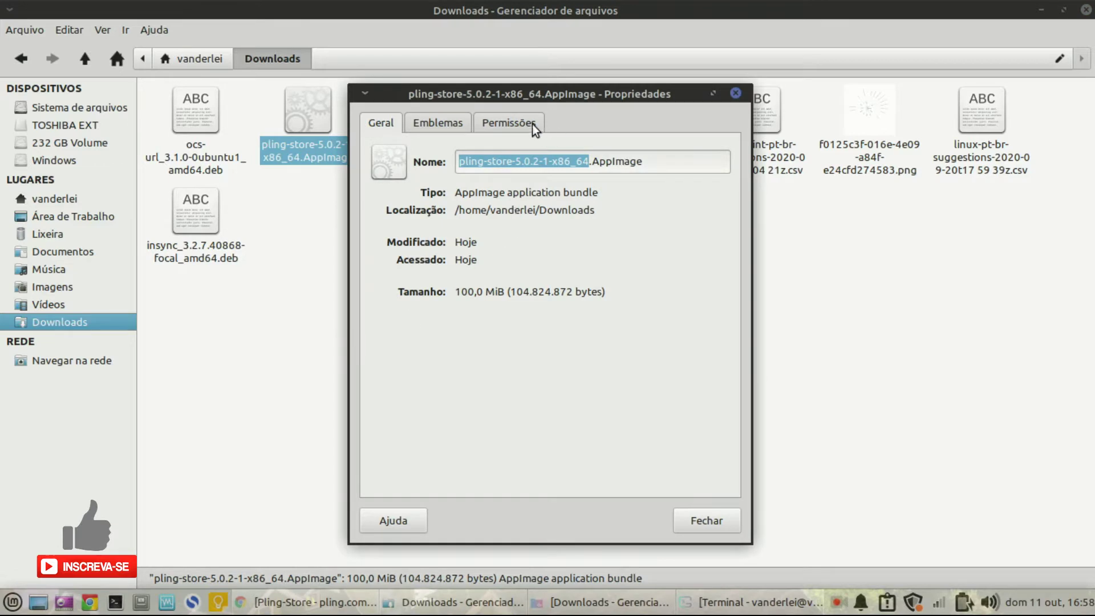
click(532, 124)
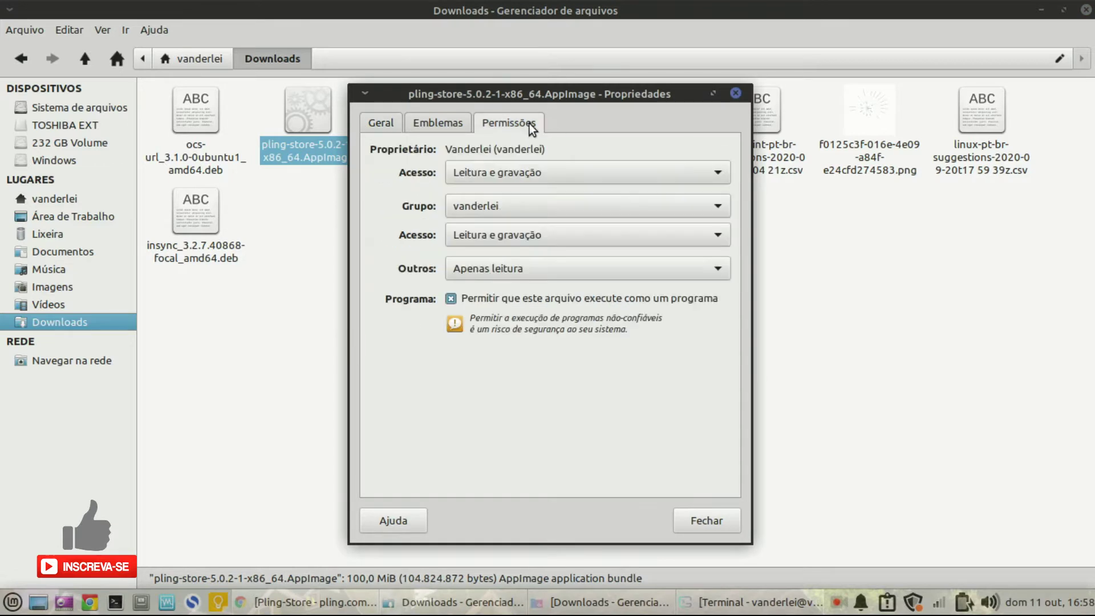
click(451, 298)
click(450, 300)
click(707, 521)
double_click(306, 108)
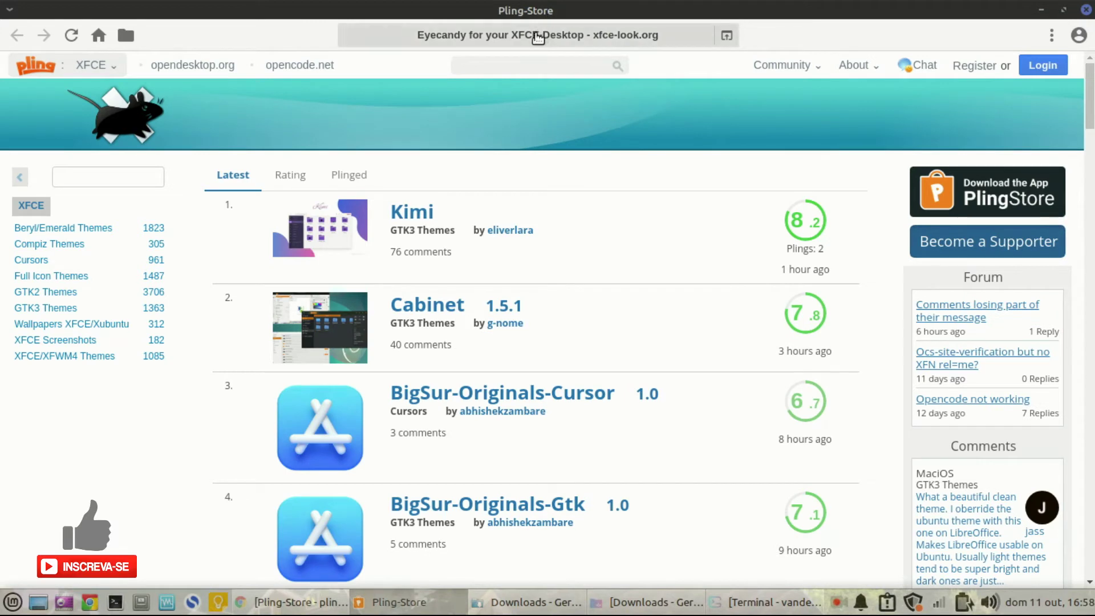
Choose XFCE as the Pling-Store start page.
click(536, 38)
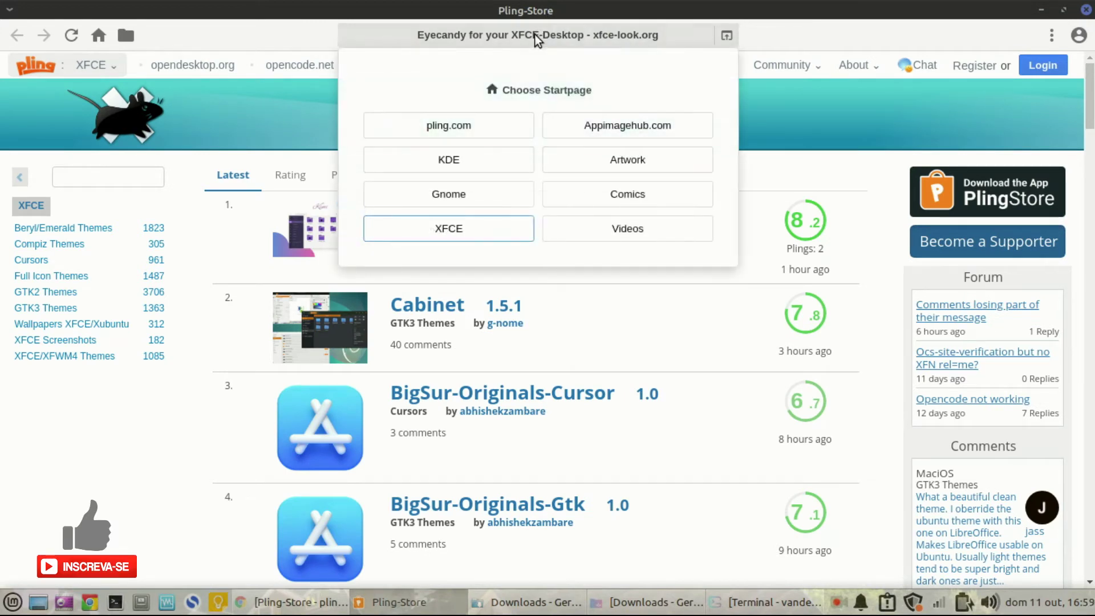
click(537, 37)
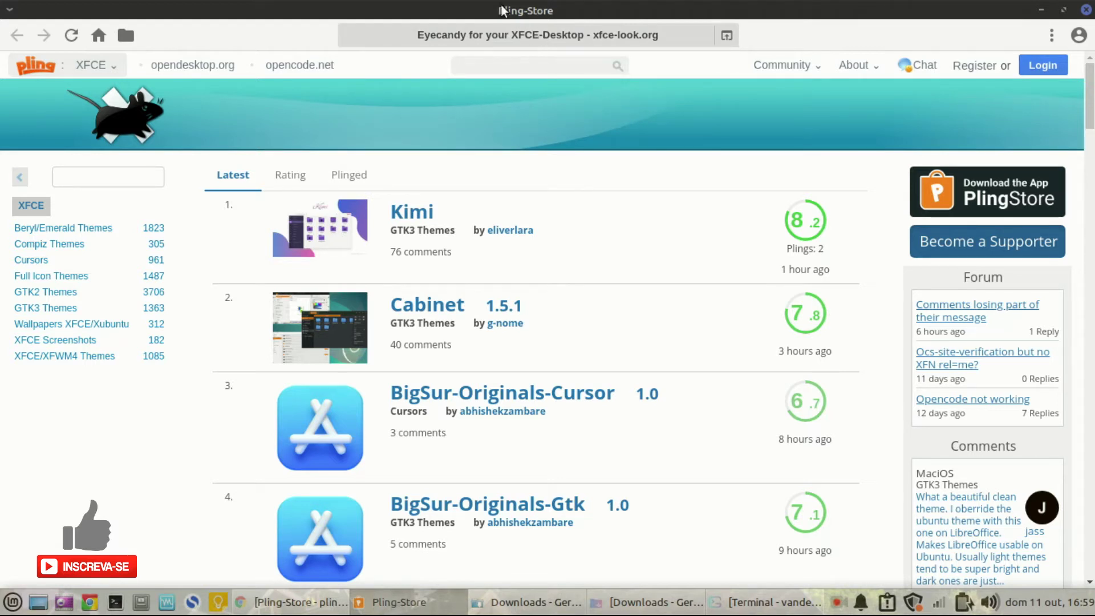
click(520, 40)
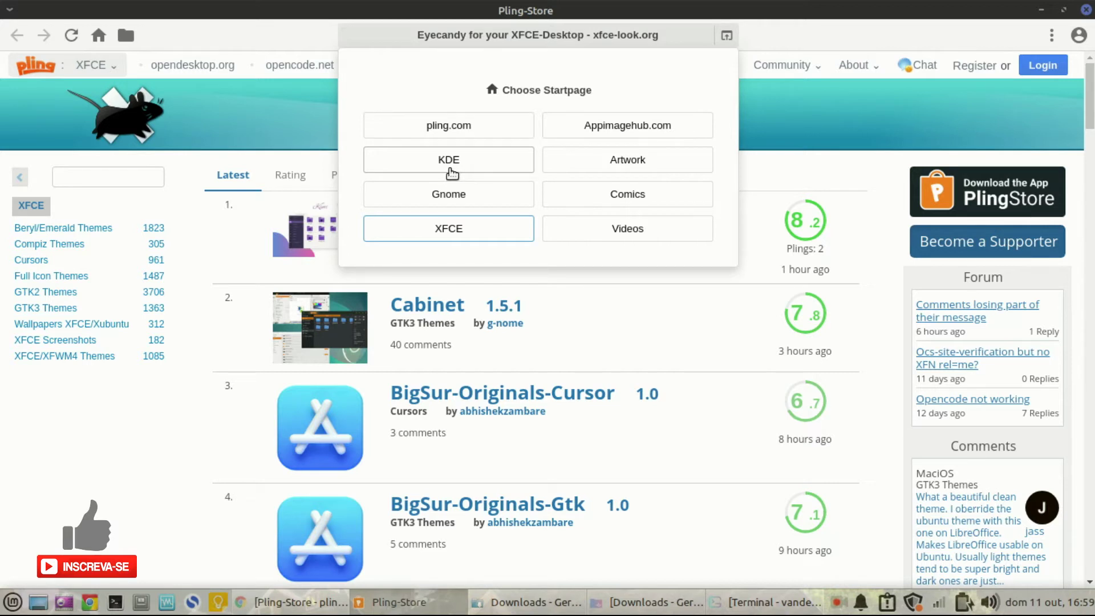
click(443, 224)
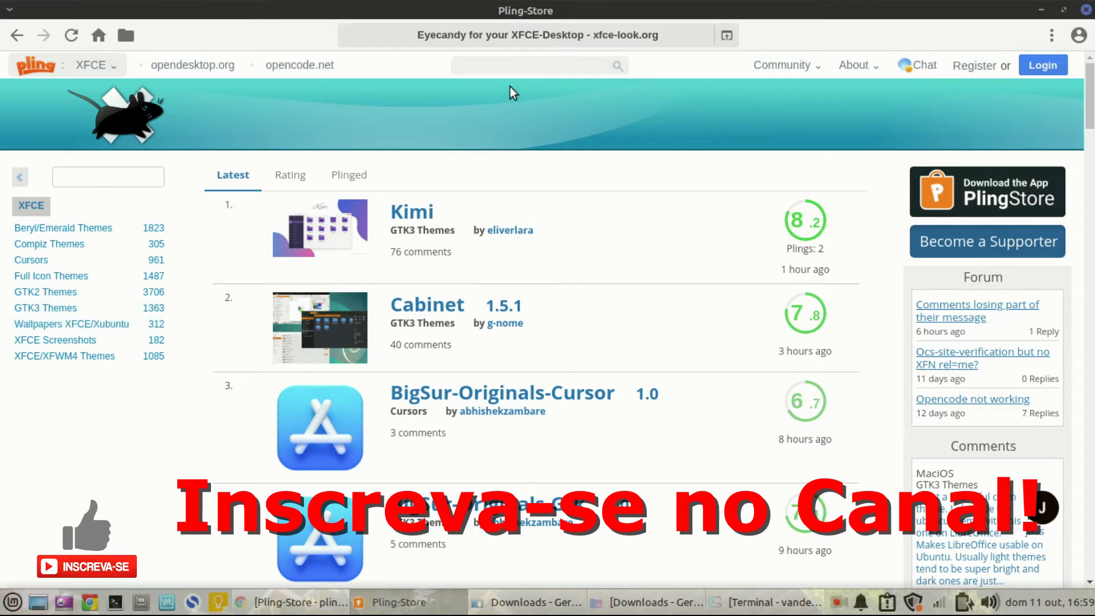
Search the store for "big sur" and view the preview images on the BigSur-Originals-Gtk theme page.
click(525, 70)
text(big sur)
key(Return)
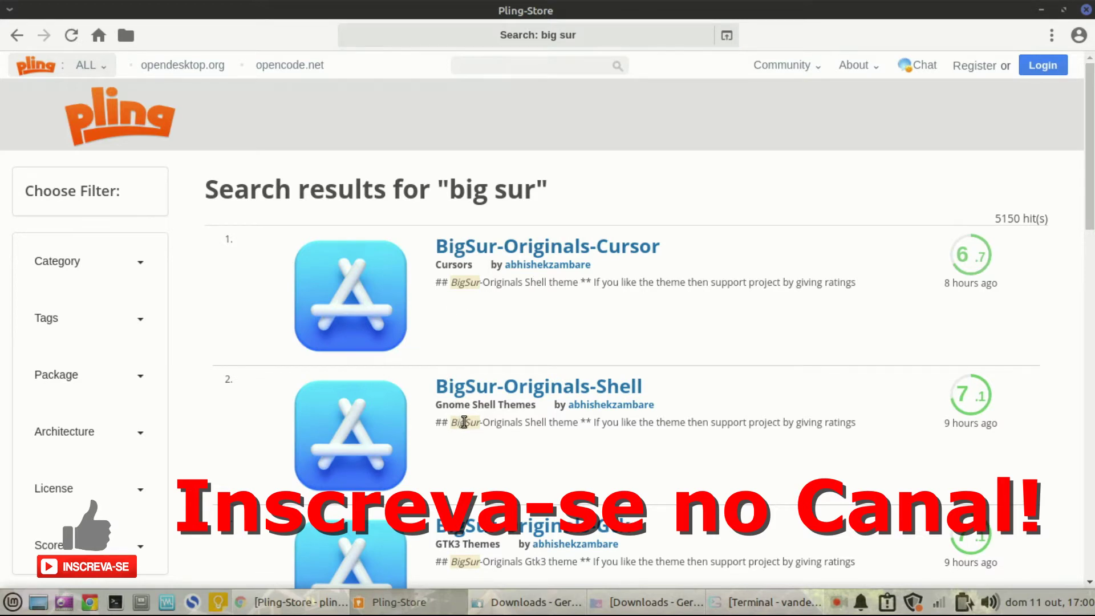
click(491, 534)
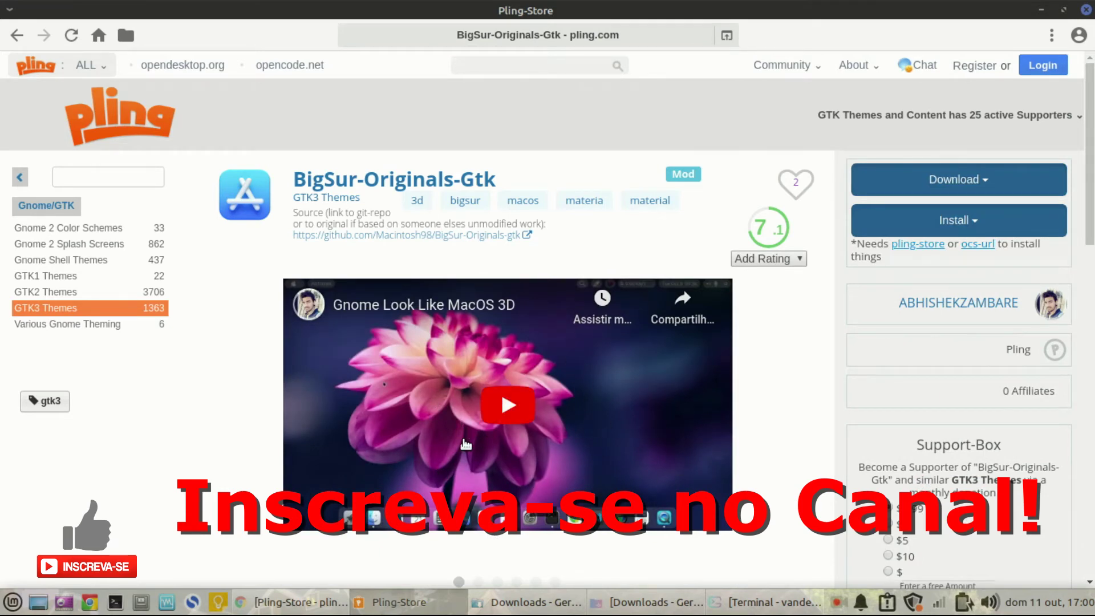
scroll(466, 444, down, 3)
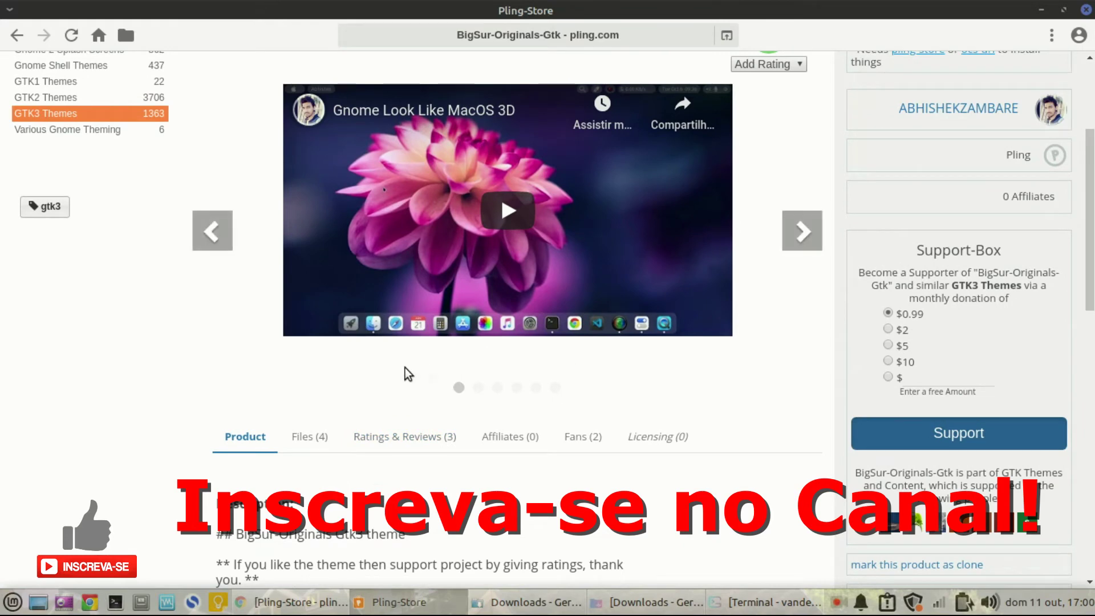
click(800, 239)
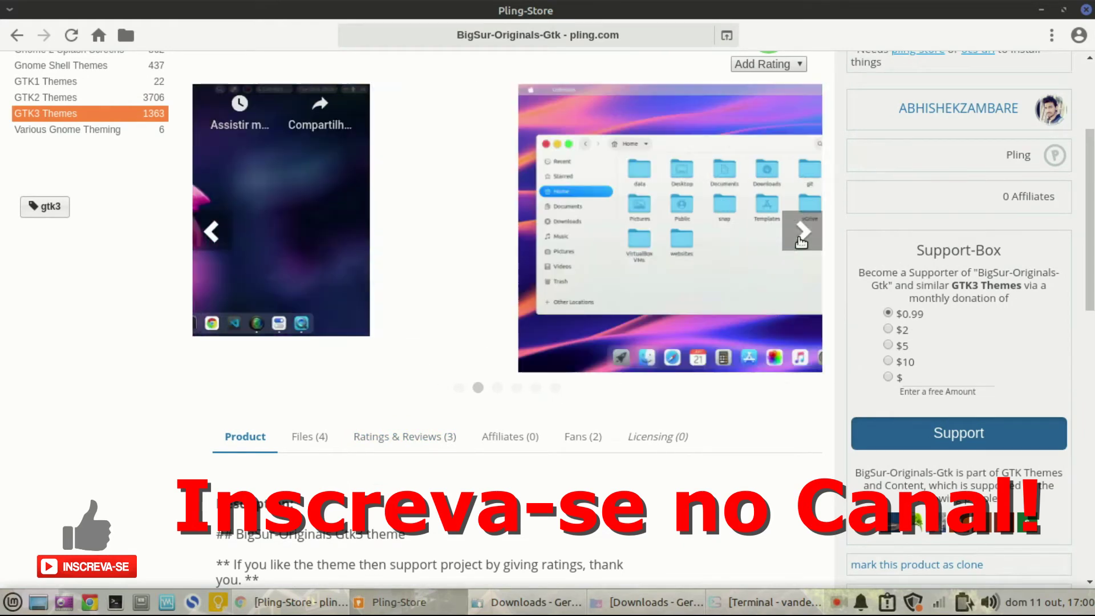
click(801, 240)
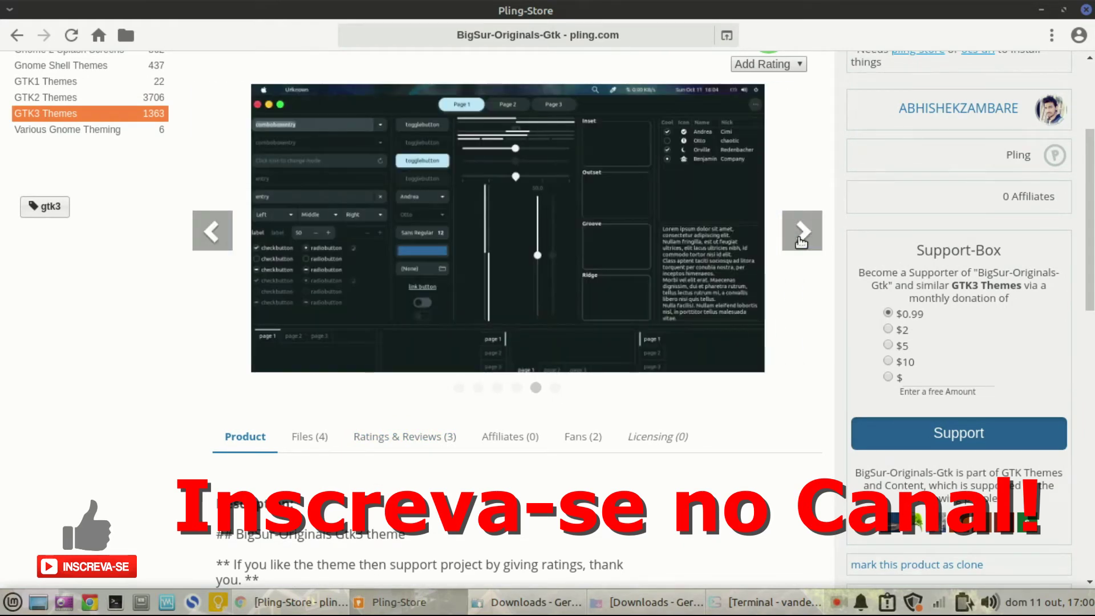
Install the BigSur-Originals-Dark.zip file of the BigSur-Originals-Gtk theme.
scroll(801, 240, up, 1)
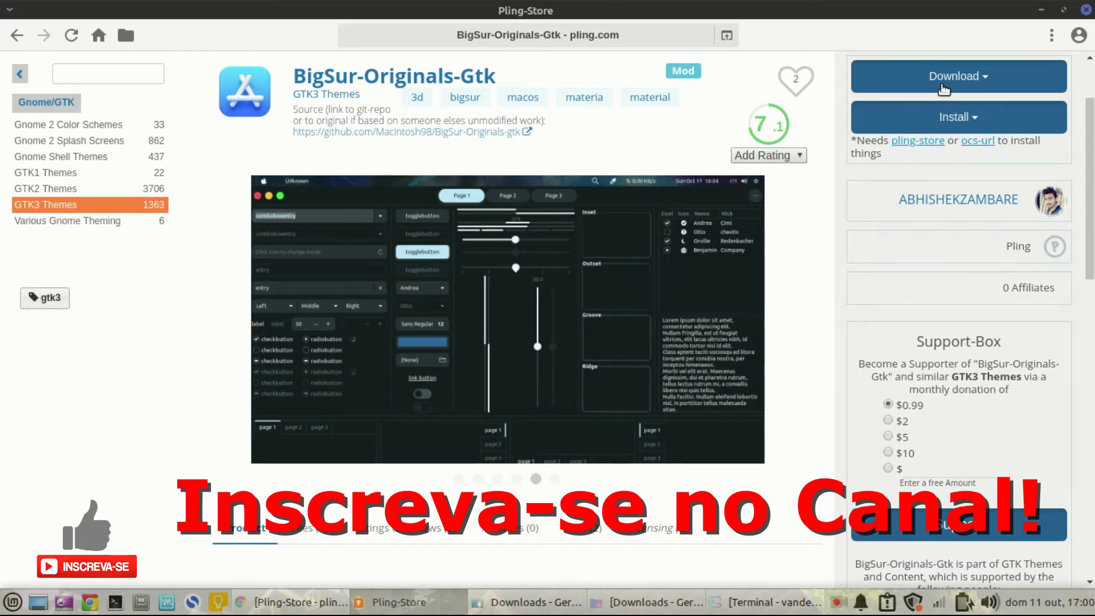
click(963, 116)
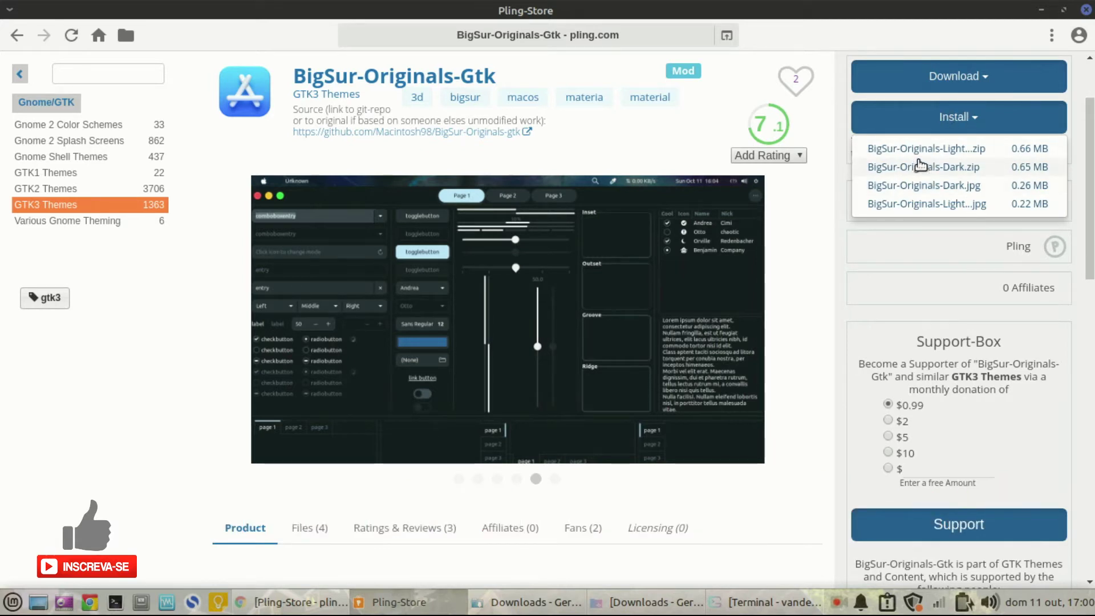
click(949, 164)
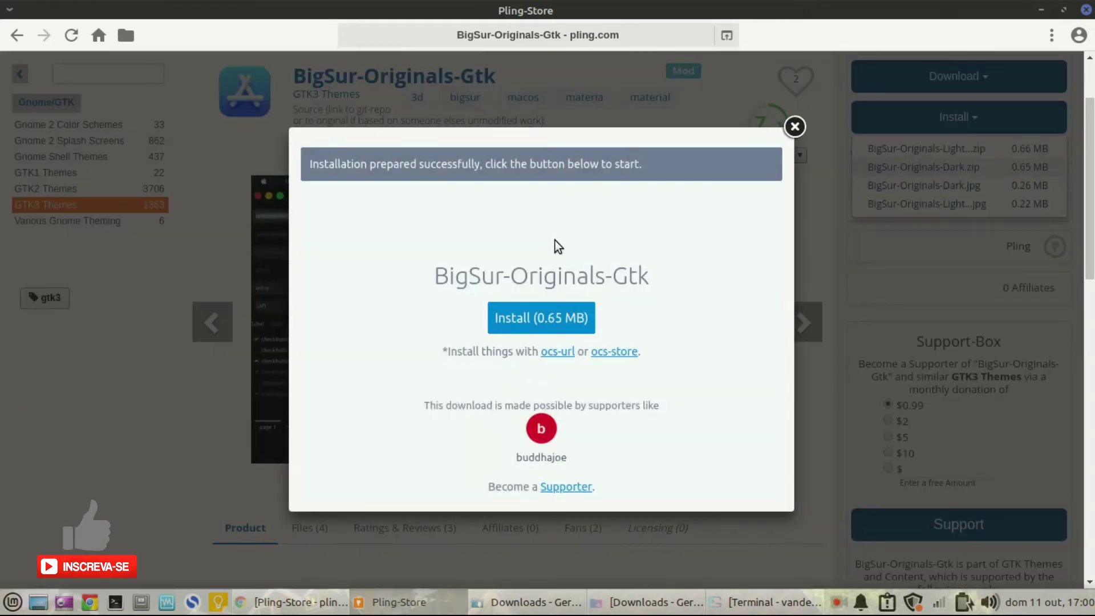
click(552, 317)
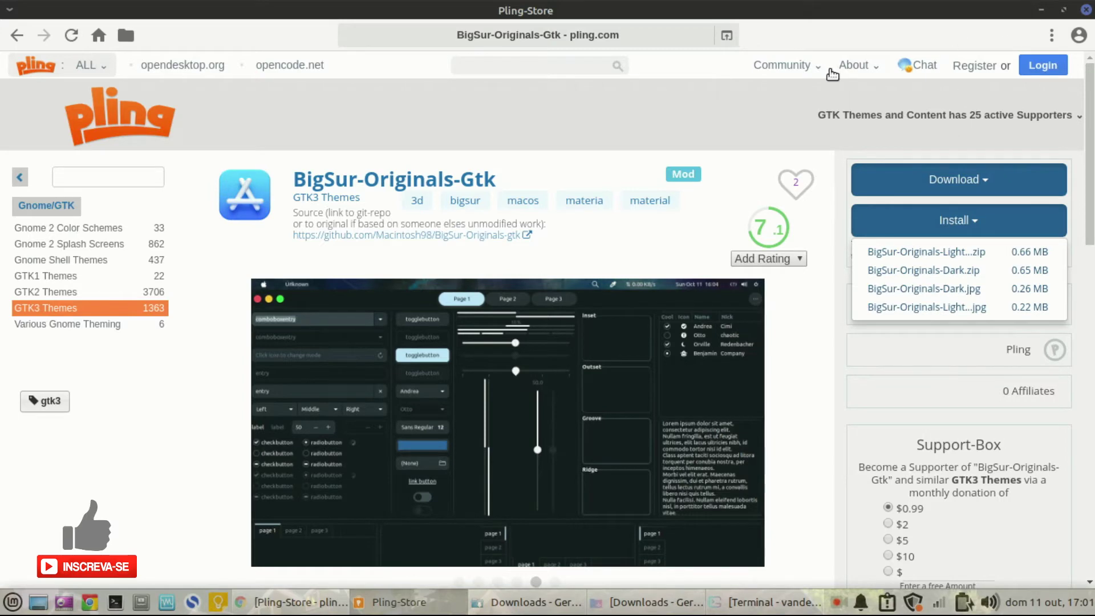
Review the installed Gnome Shell Themes in the store's My Collection and close the collection.
click(127, 35)
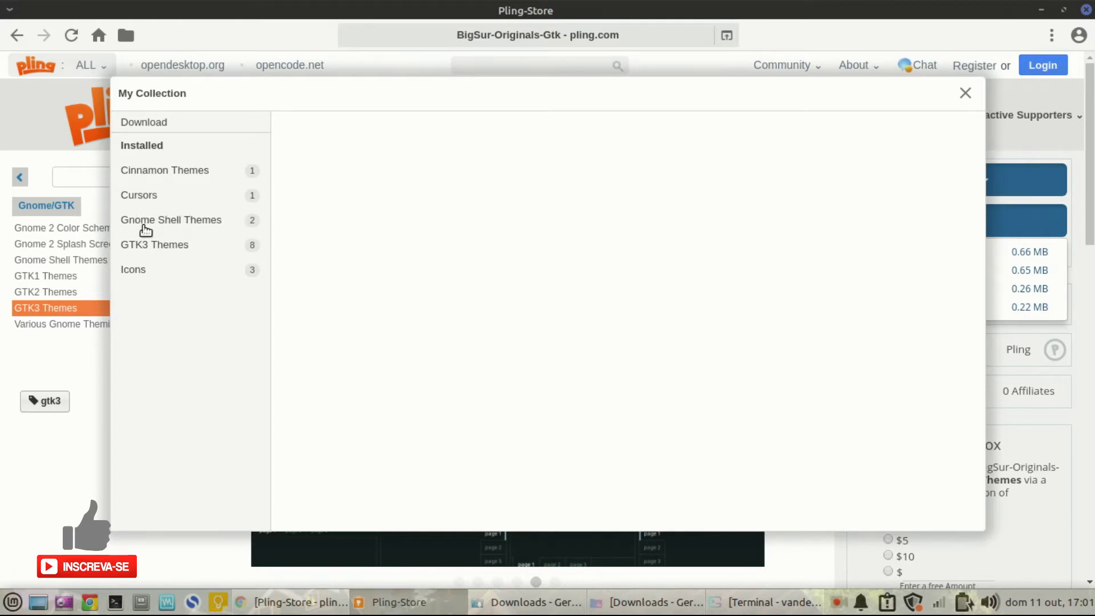
click(210, 232)
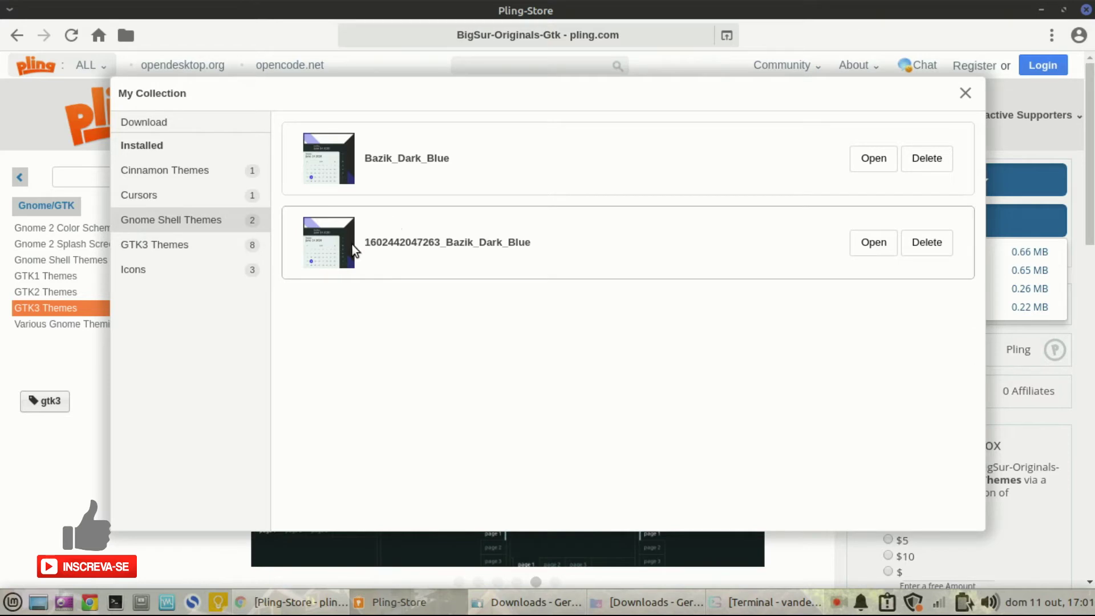
click(965, 93)
Open the Xfce appearance settings and apply the BigSur-Originals-Dark style.
click(13, 604)
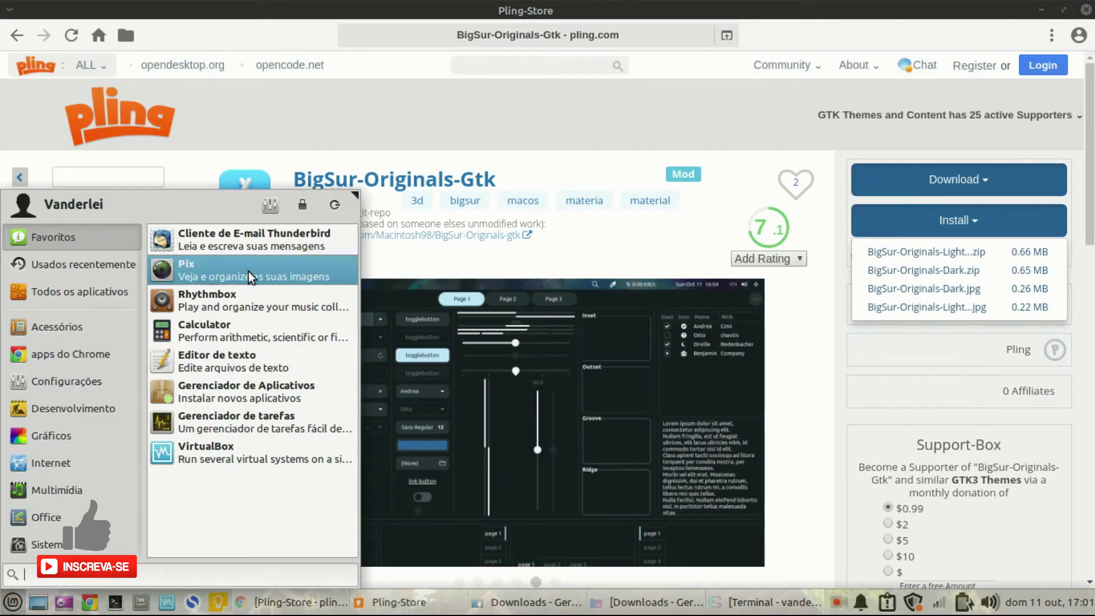
click(272, 213)
click(475, 208)
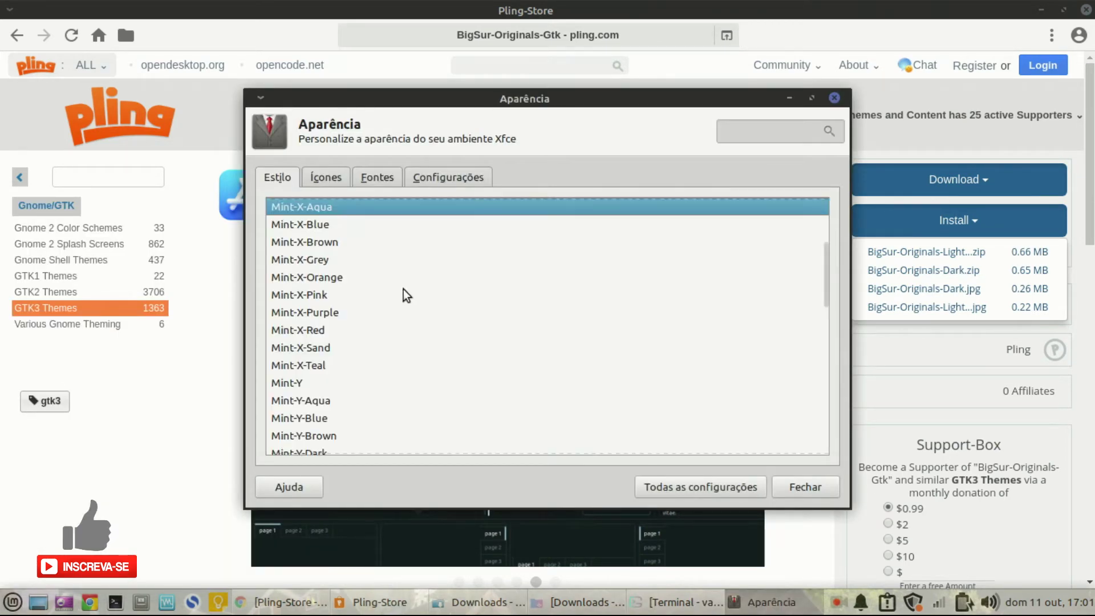
scroll(403, 289, down, 10)
scroll(384, 416, down, 3)
scroll(384, 416, up, 15)
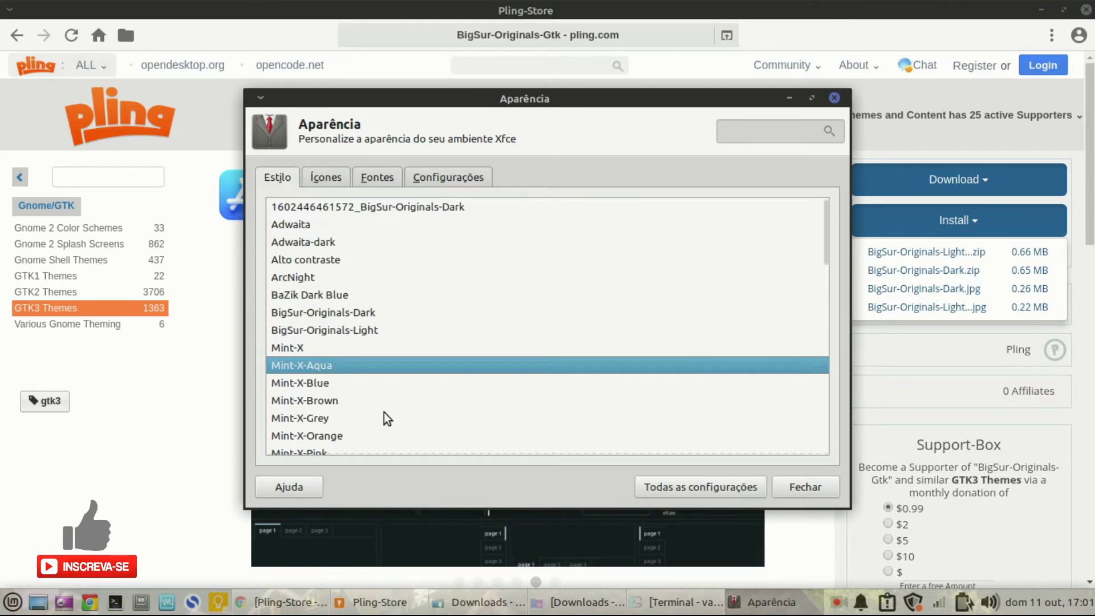
click(306, 315)
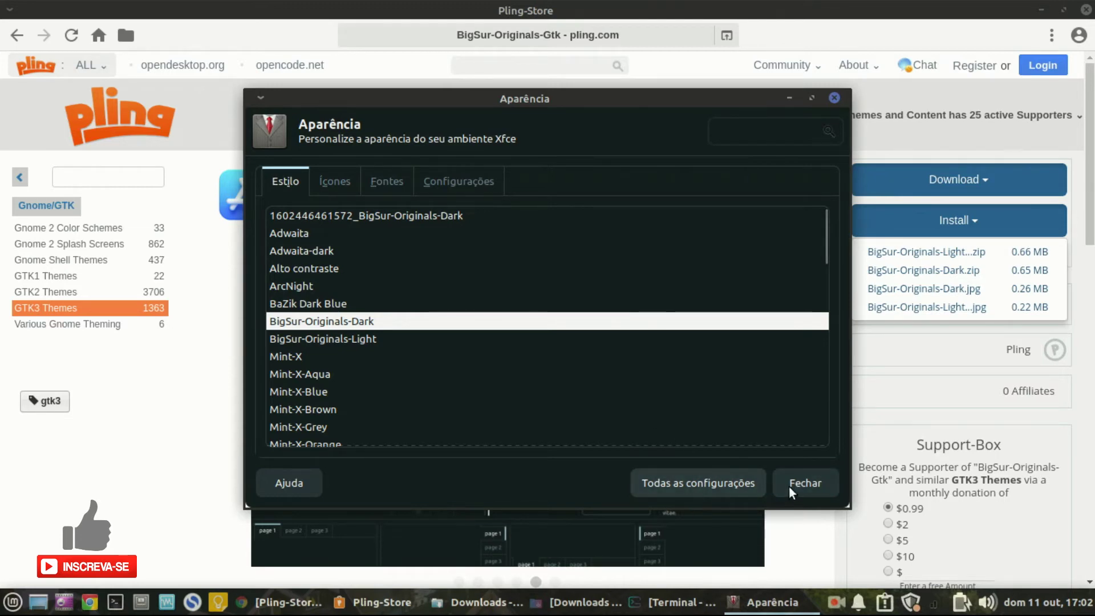
Close the appearance settings, search the store for "big sur" and filter the results to the Full Icon Themes category.
click(808, 486)
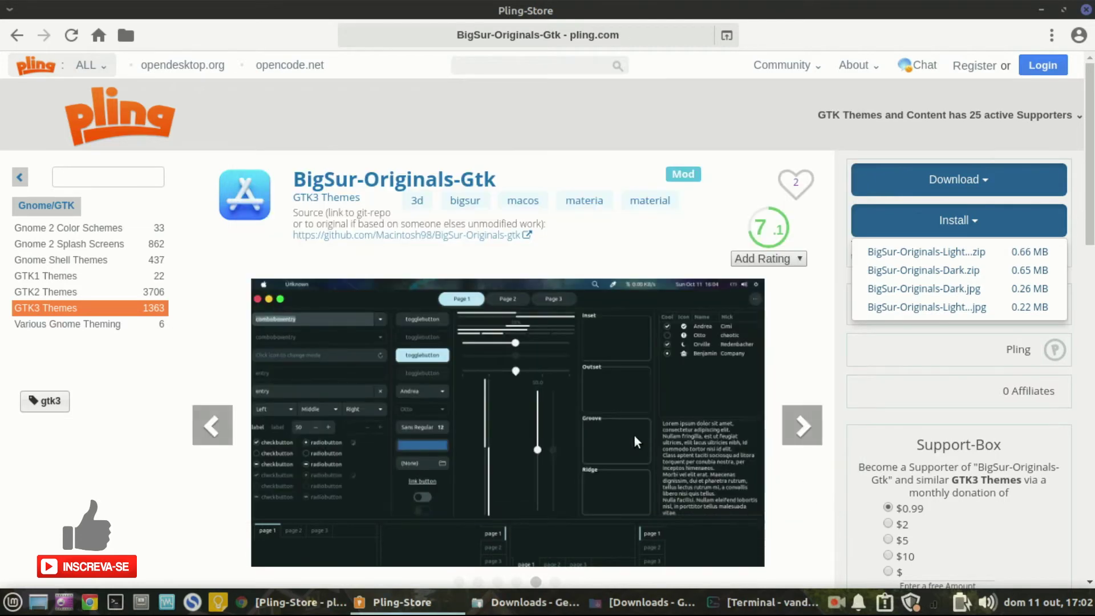
click(490, 64)
text(big sur)
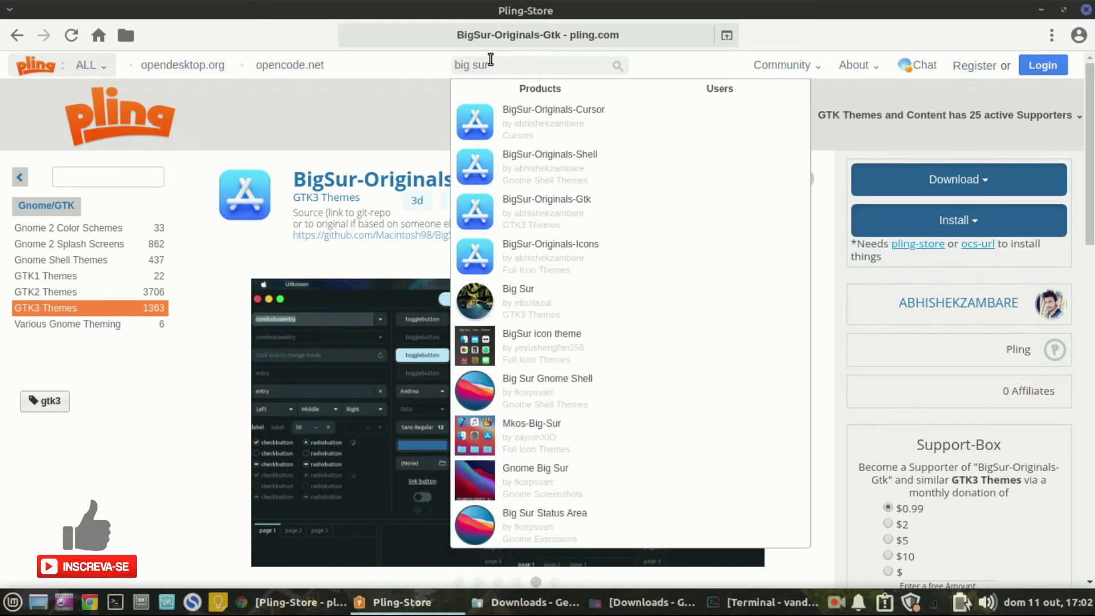
key(Return)
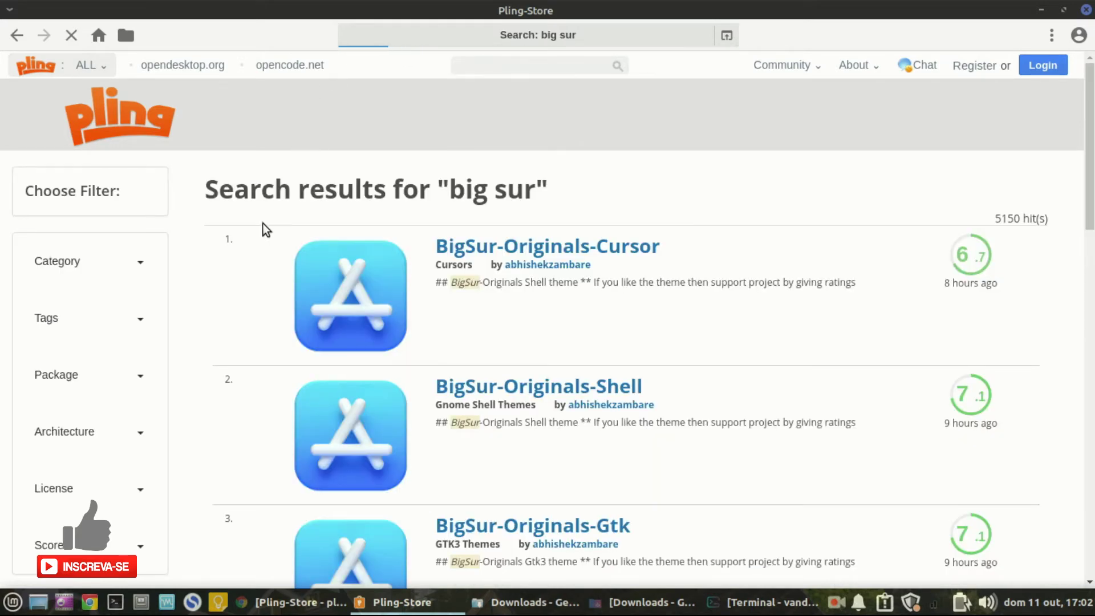
click(104, 260)
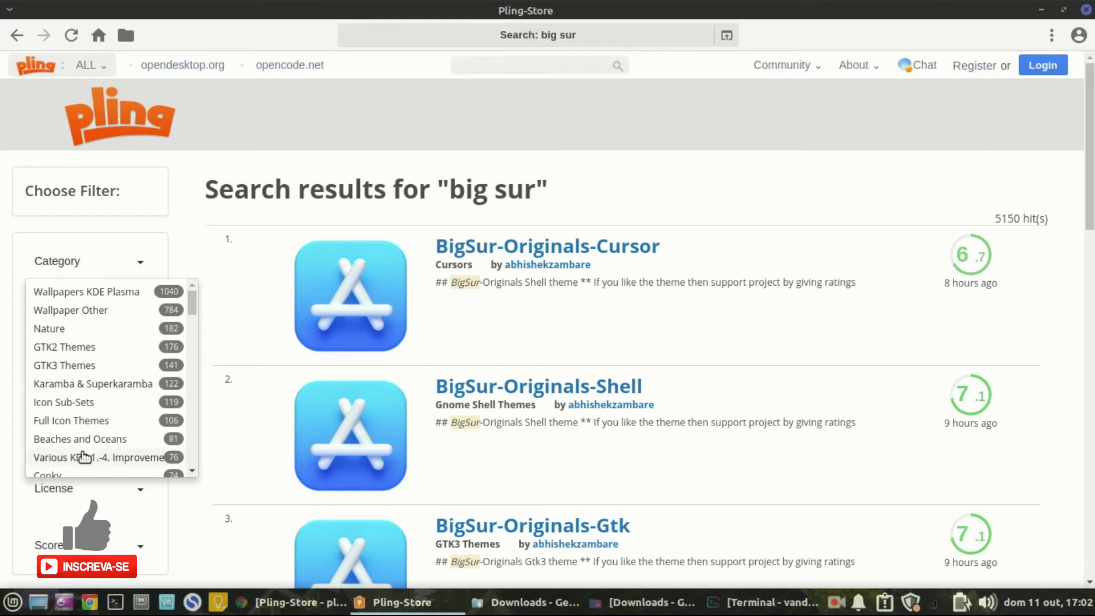
scroll(85, 456, down, 2)
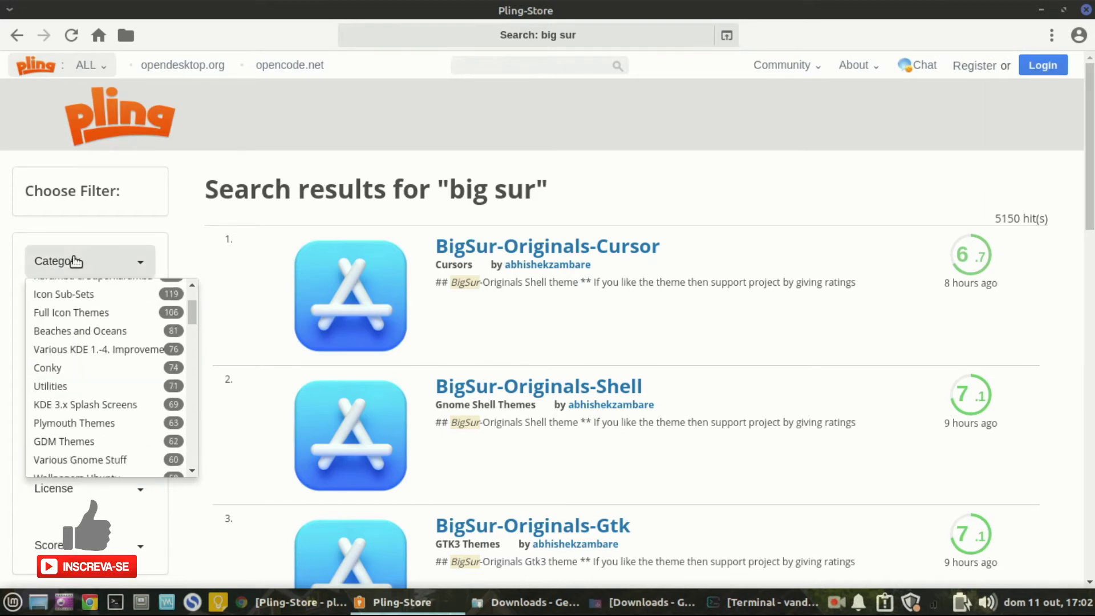
click(72, 313)
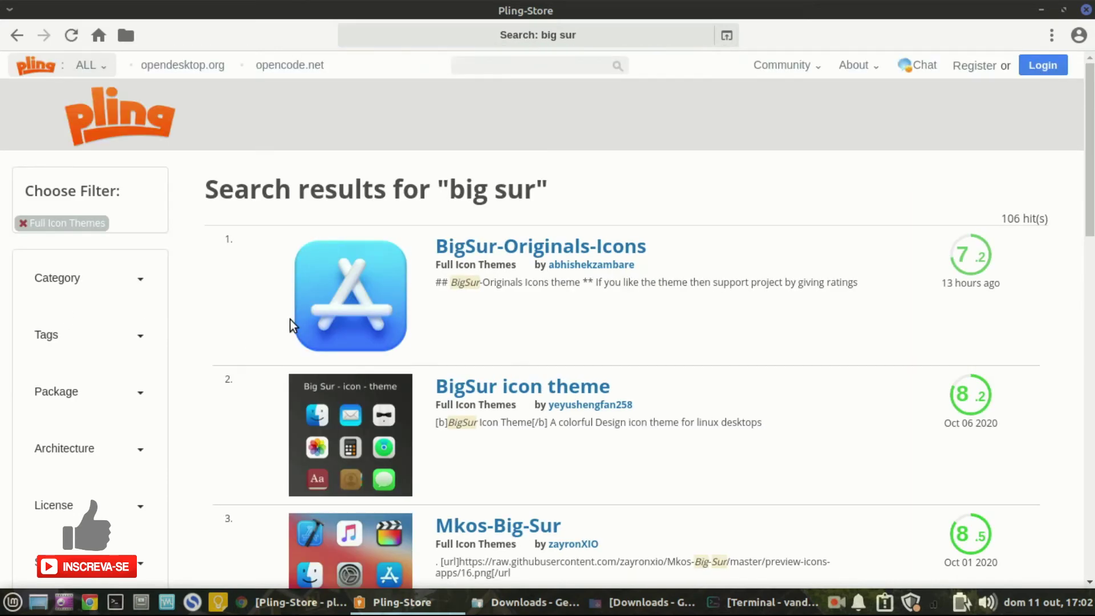
Open the BigSur-Originals-Icons page from the results and install its BigSur-Originals.zip file.
scroll(347, 365, down, 2)
scroll(347, 365, down, 3)
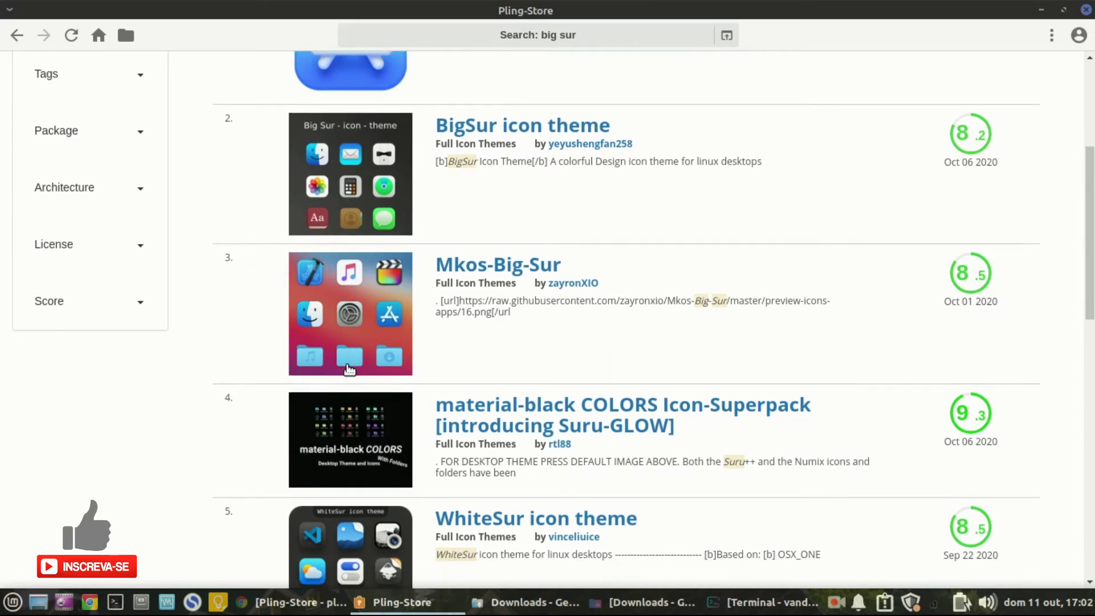
scroll(347, 365, up, 3)
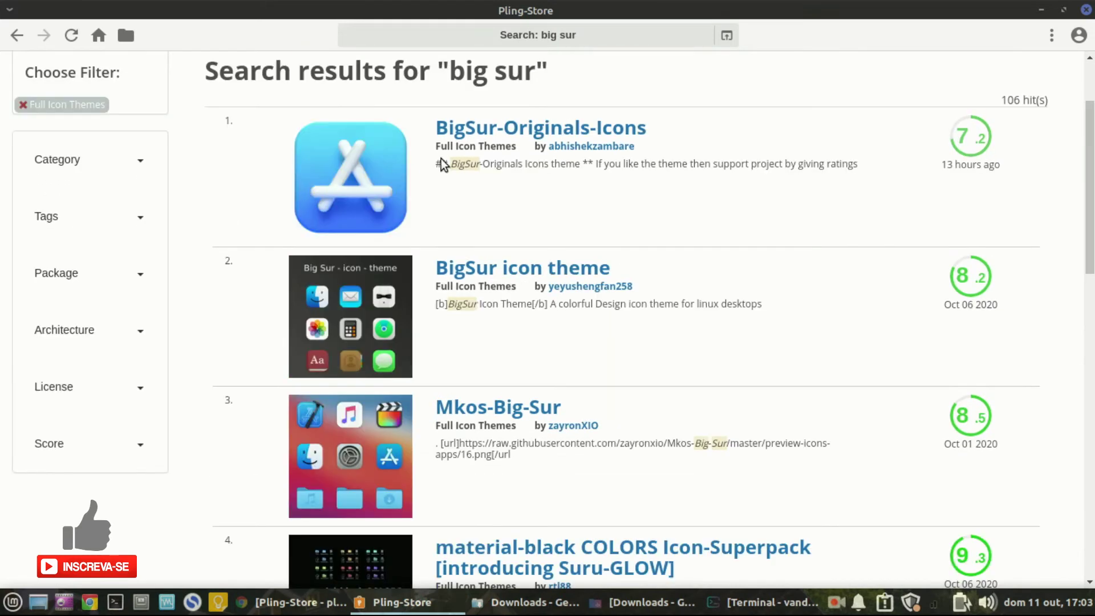
click(473, 135)
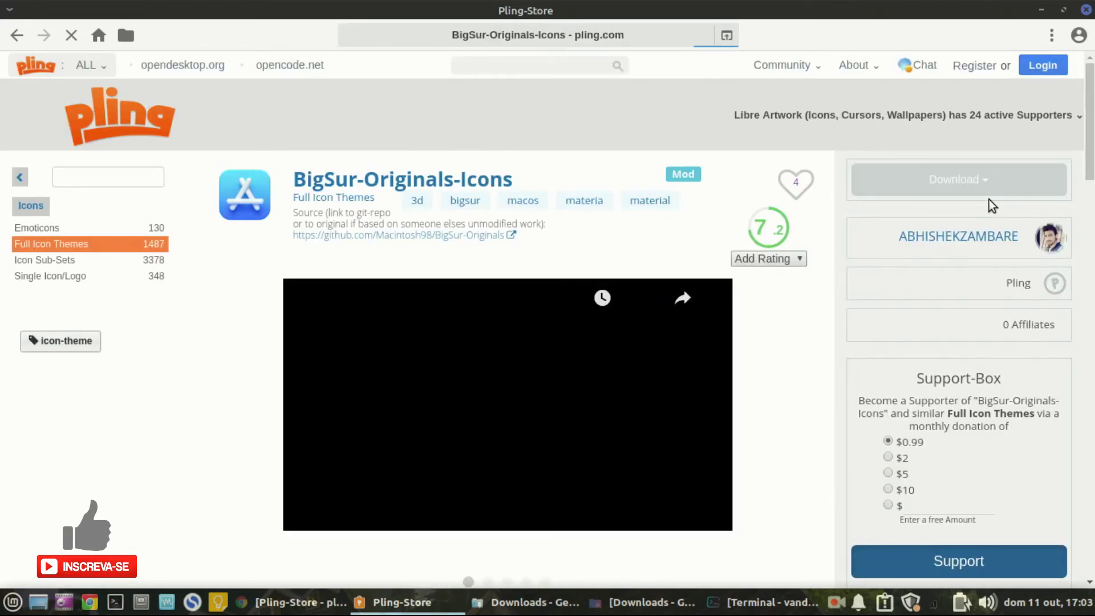
click(962, 226)
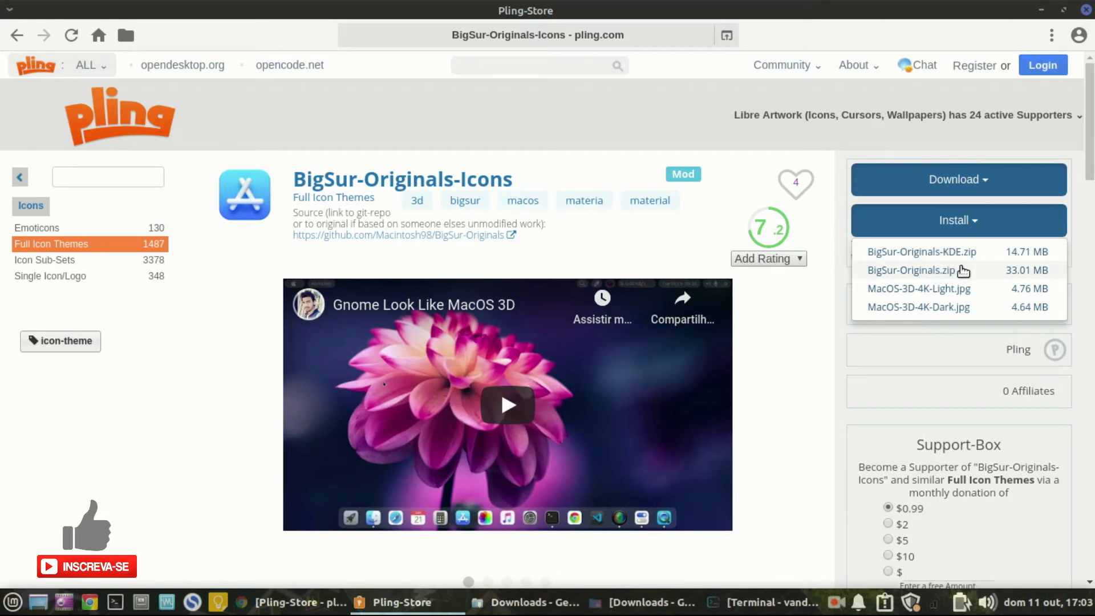
click(912, 271)
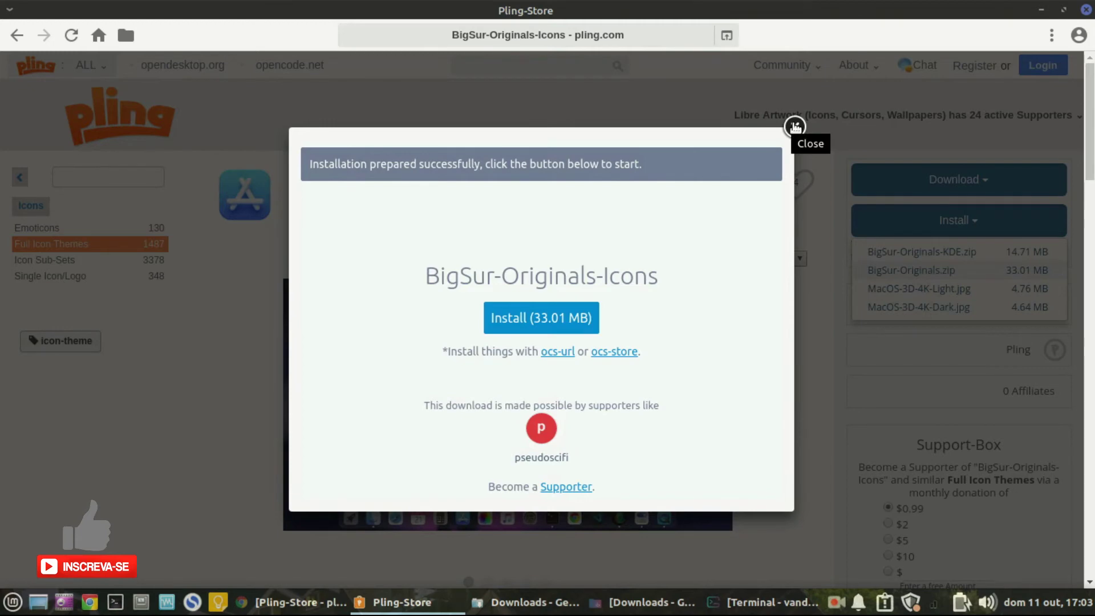
click(795, 127)
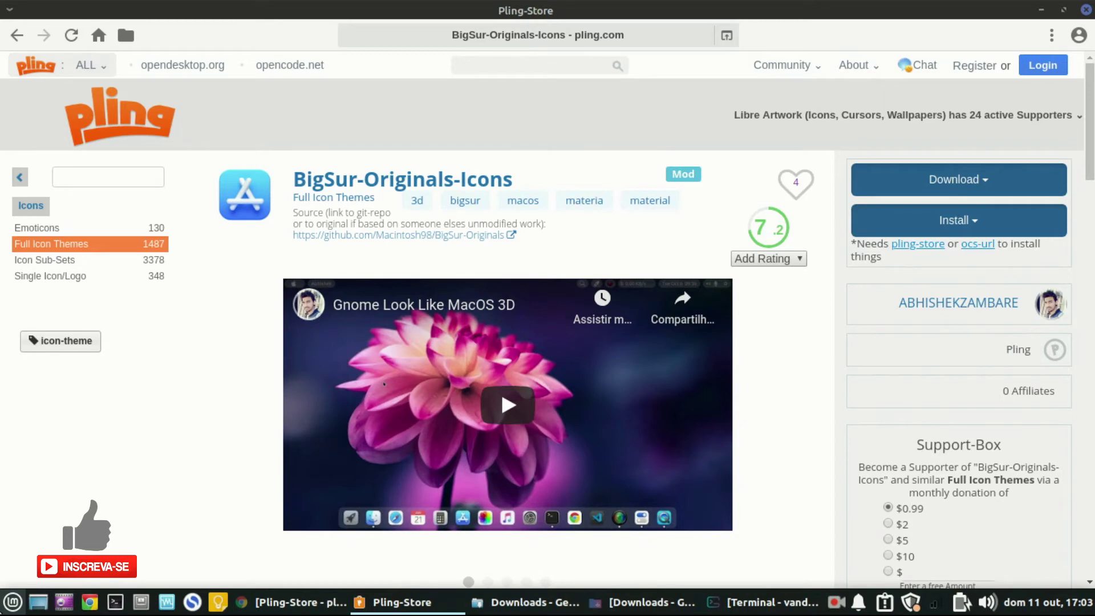
Open the Xfce appearance settings and apply the BigSur-Originals-dark icon theme.
click(12, 601)
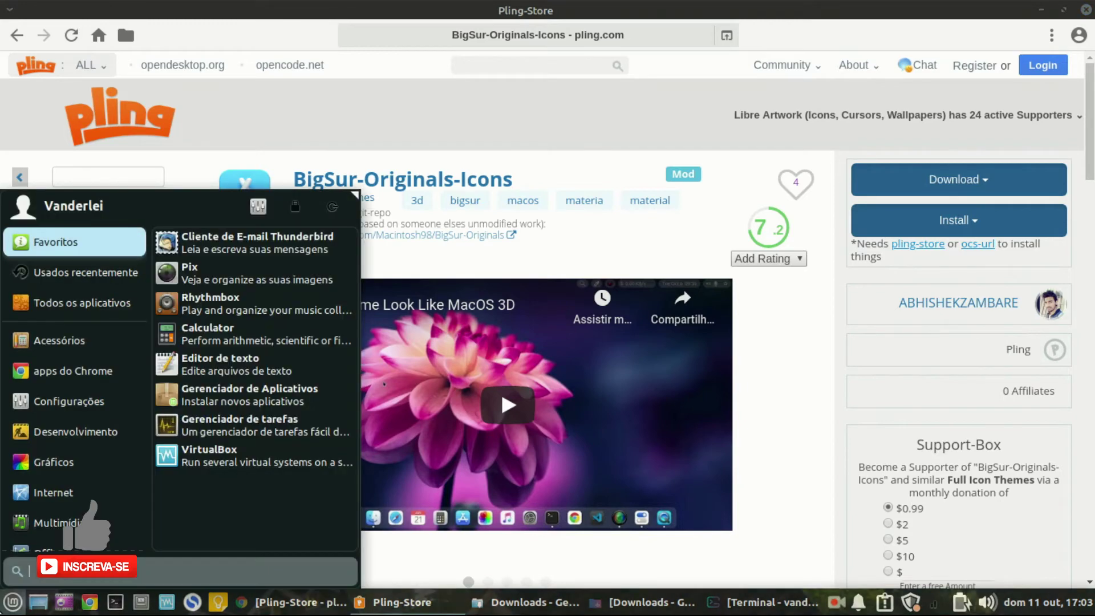
click(257, 208)
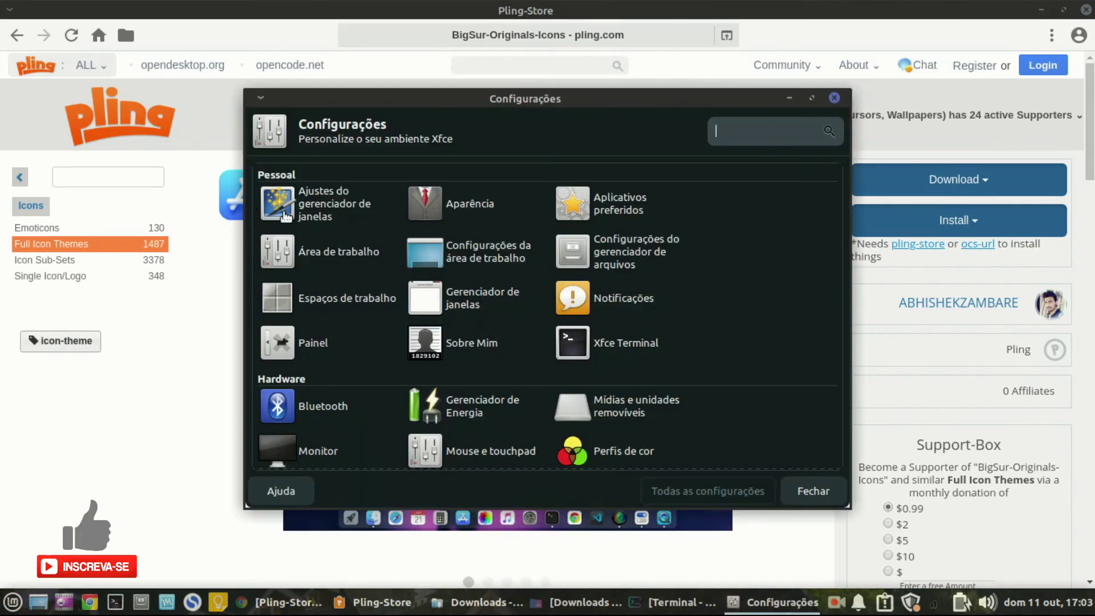
click(136, 186)
click(322, 191)
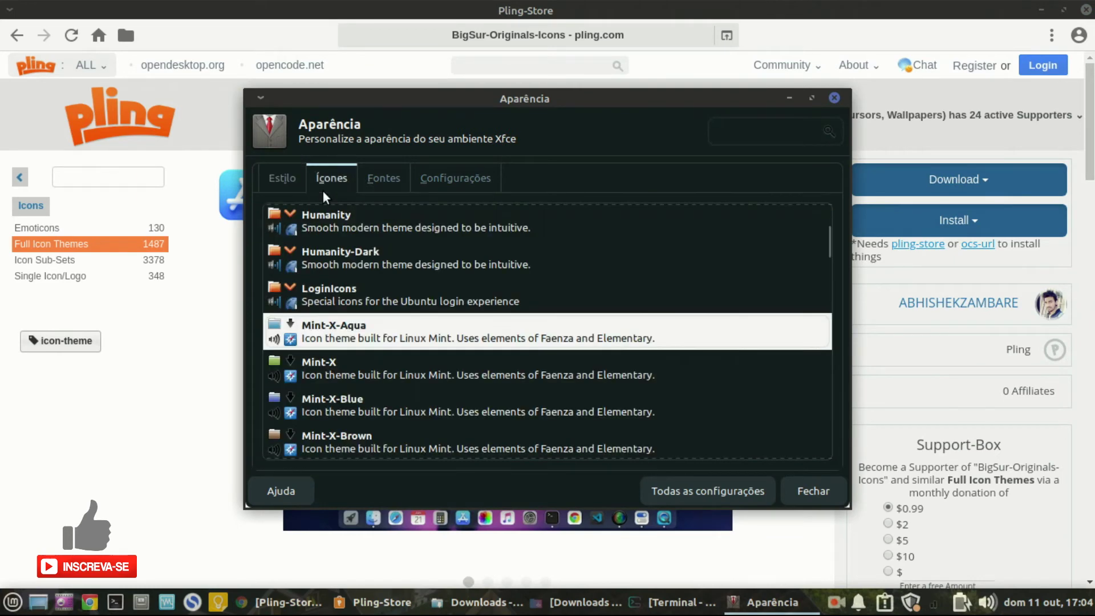
scroll(364, 344, down, 5)
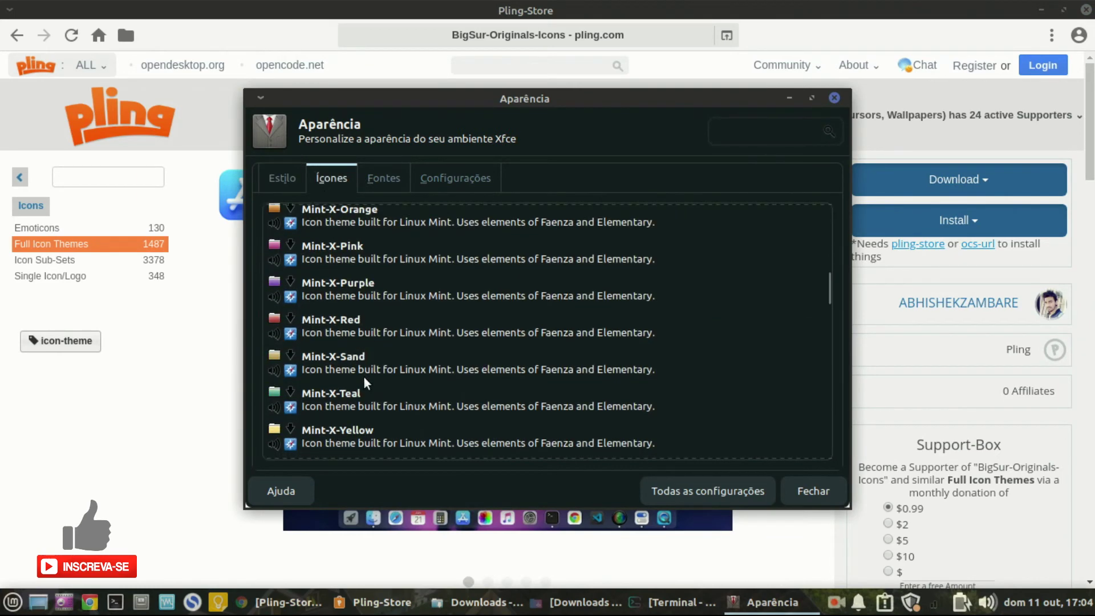
scroll(394, 360, up, 10)
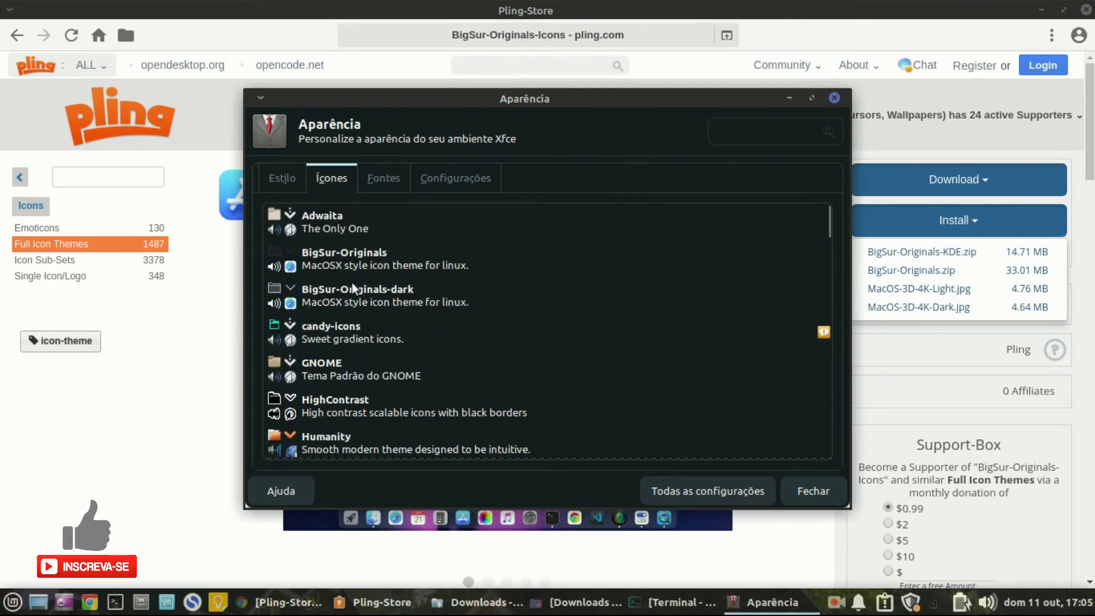
click(353, 291)
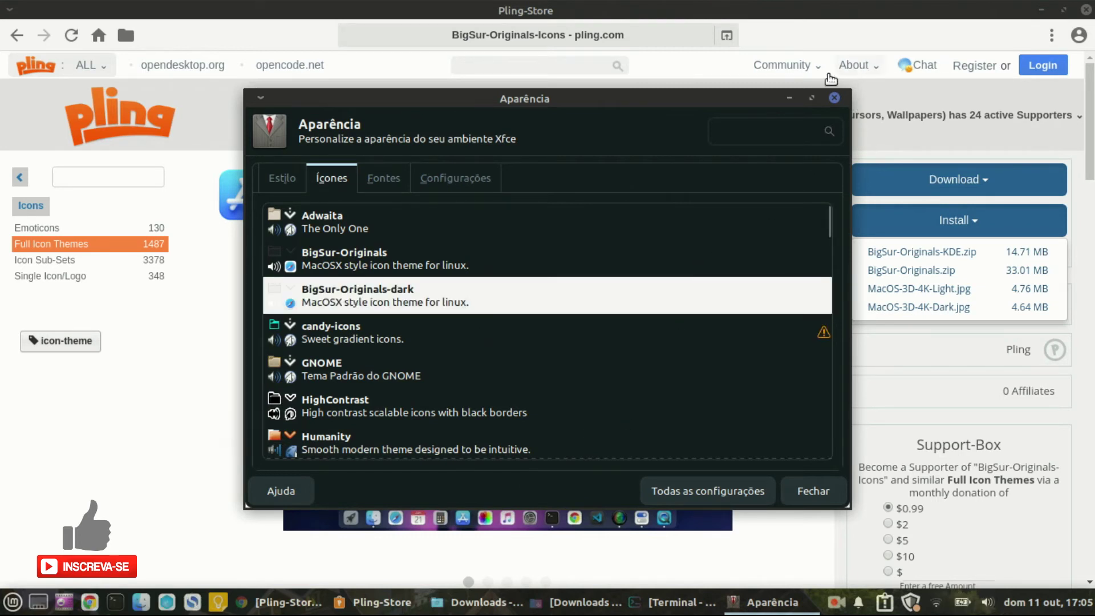
Minimize the open windows and open the home folder to view the folder icons of the applied theme.
click(788, 101)
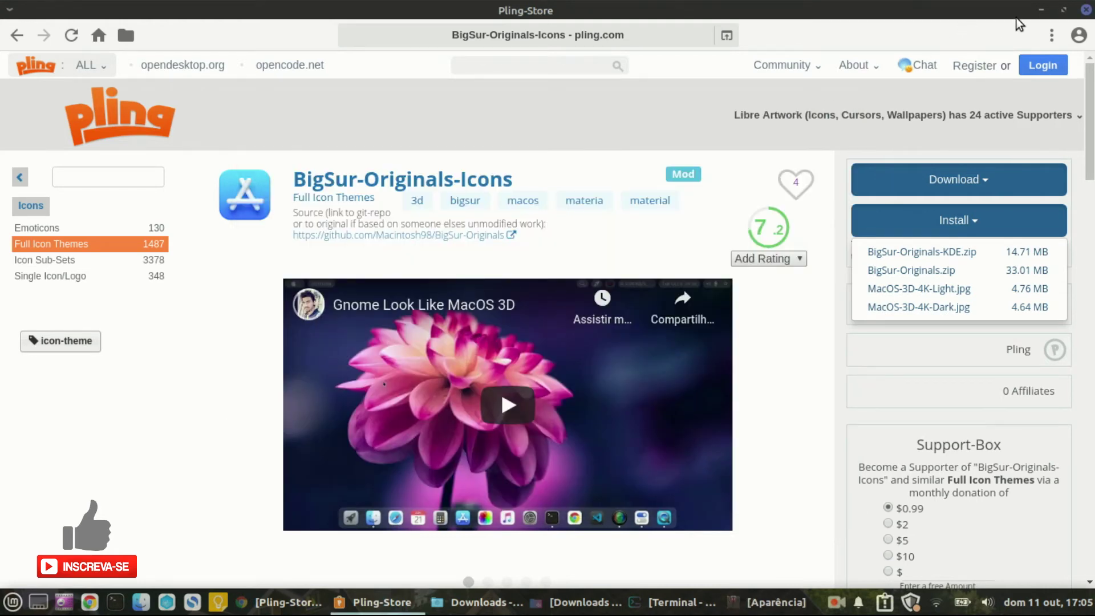
click(1043, 9)
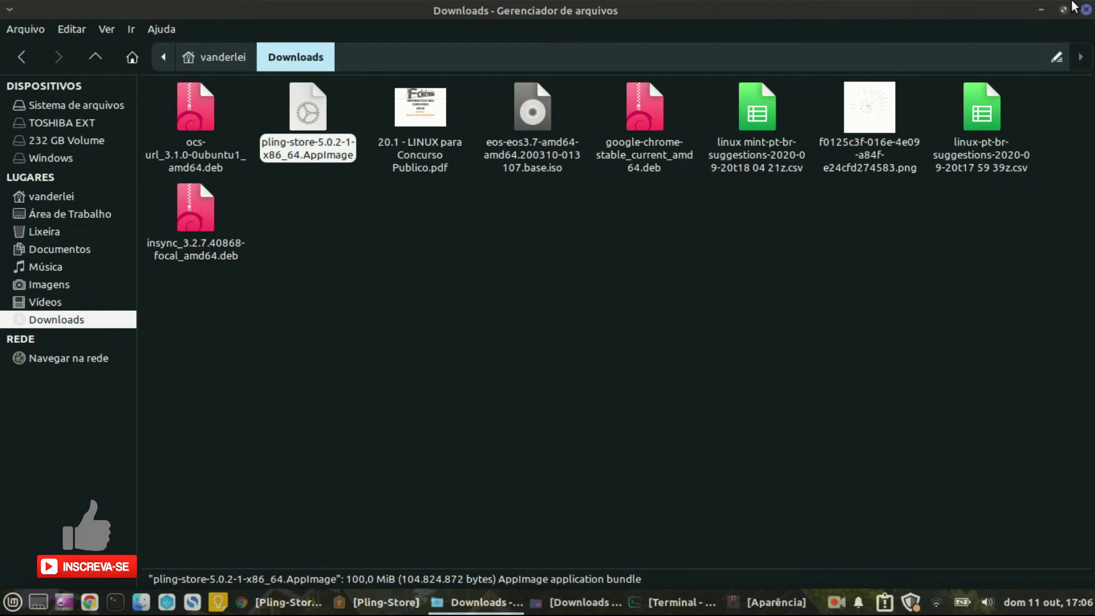
click(1041, 9)
double_click(40, 40)
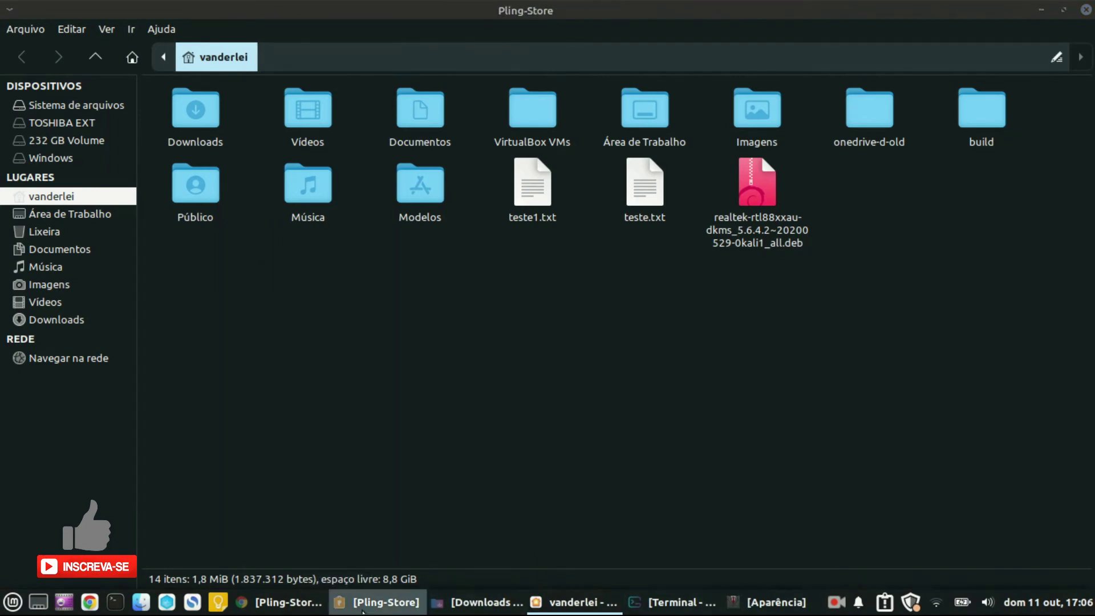
click(363, 606)
click(363, 606)
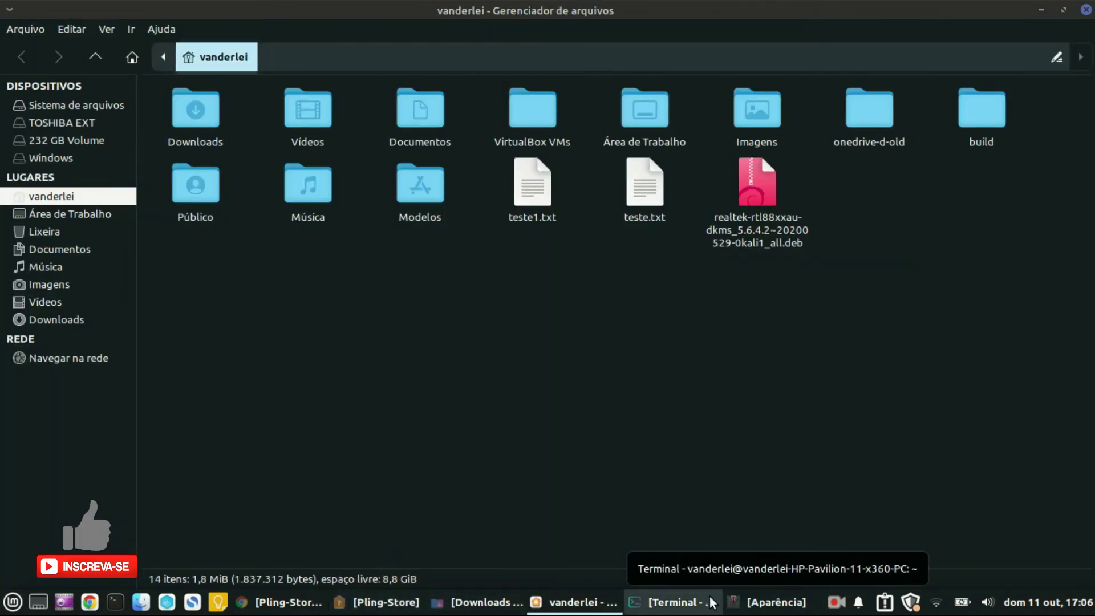
Return to the appearance settings, try the candy-icons icon theme and move the window down to uncover the folders.
click(747, 609)
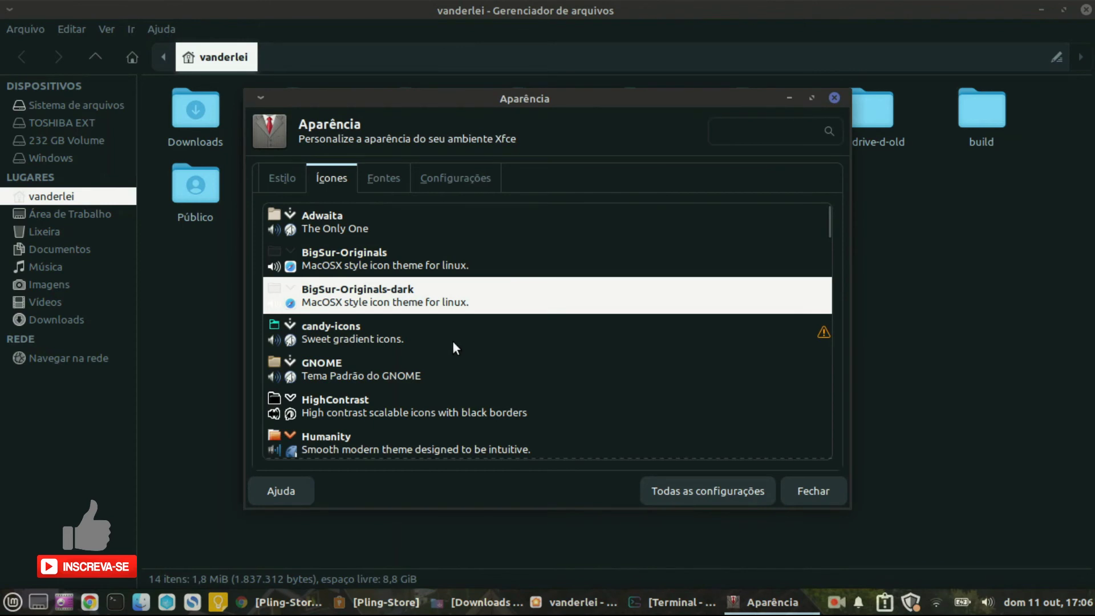
click(398, 338)
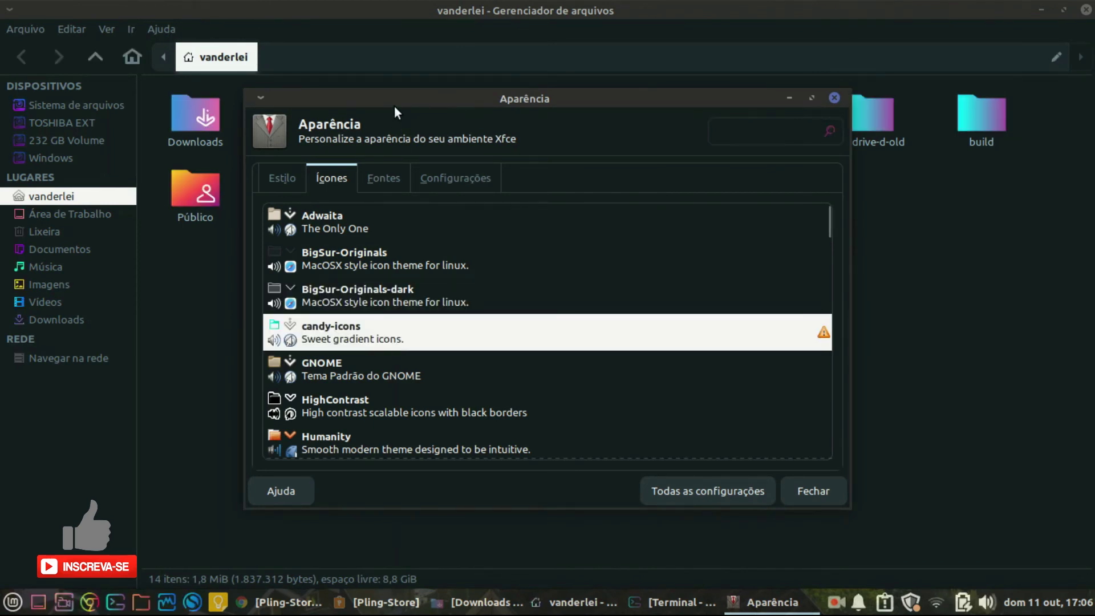
drag(396, 104, 385, 145)
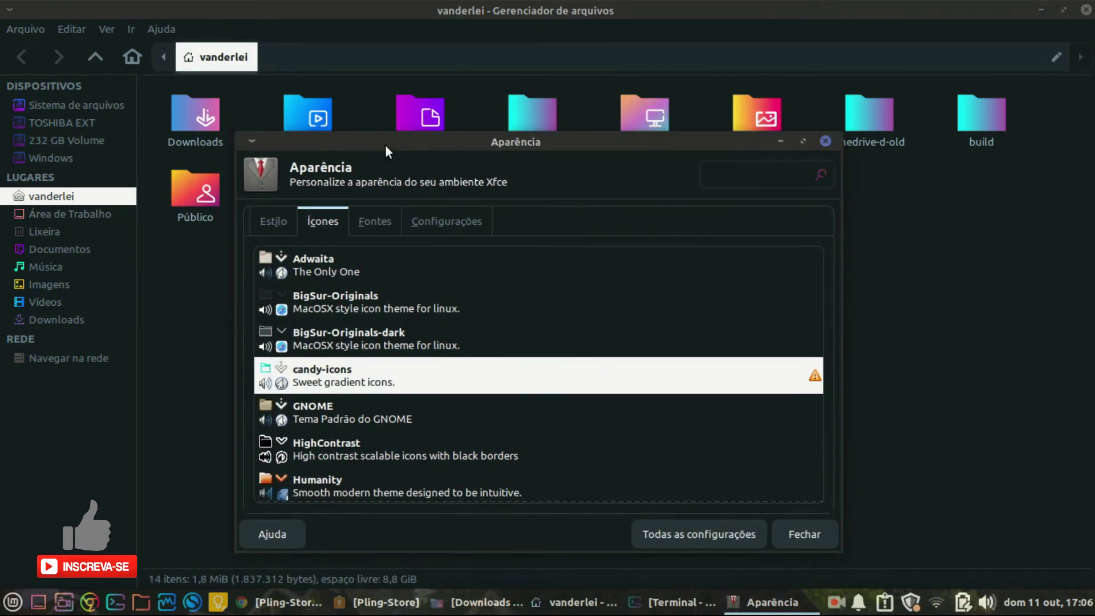
Try the WhiteSur-dark icon theme and switch from it to the Reversal-green icon theme.
scroll(374, 392, down, 15)
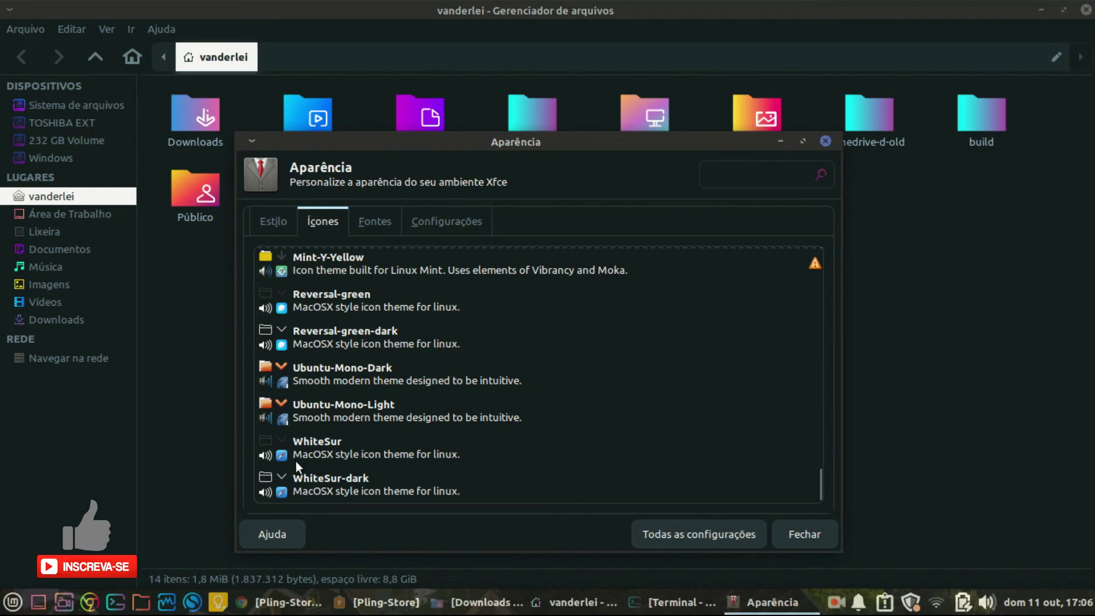
click(320, 487)
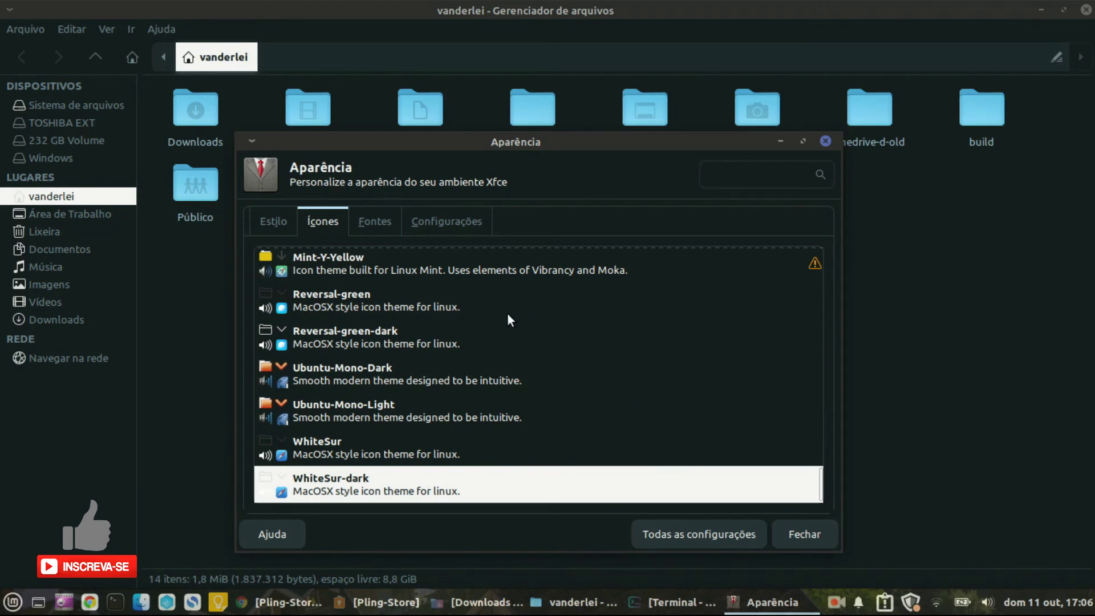
scroll(320, 426, up, 3)
click(319, 426)
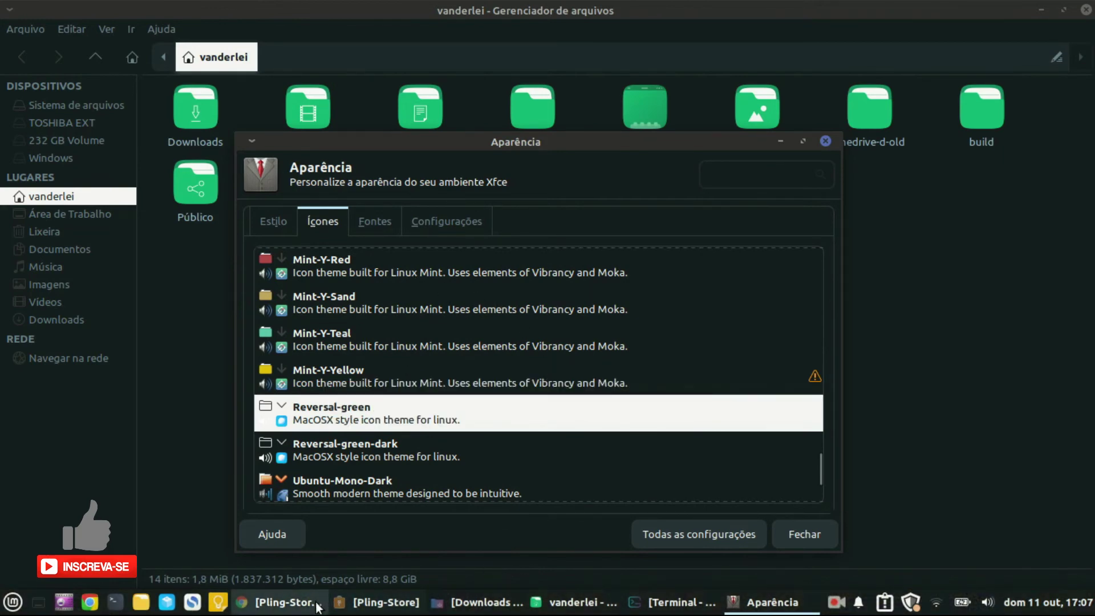
Switch to Pling-Store, search for "windows" and view the Windows Vista Iconpack page, closing the store when done.
click(342, 602)
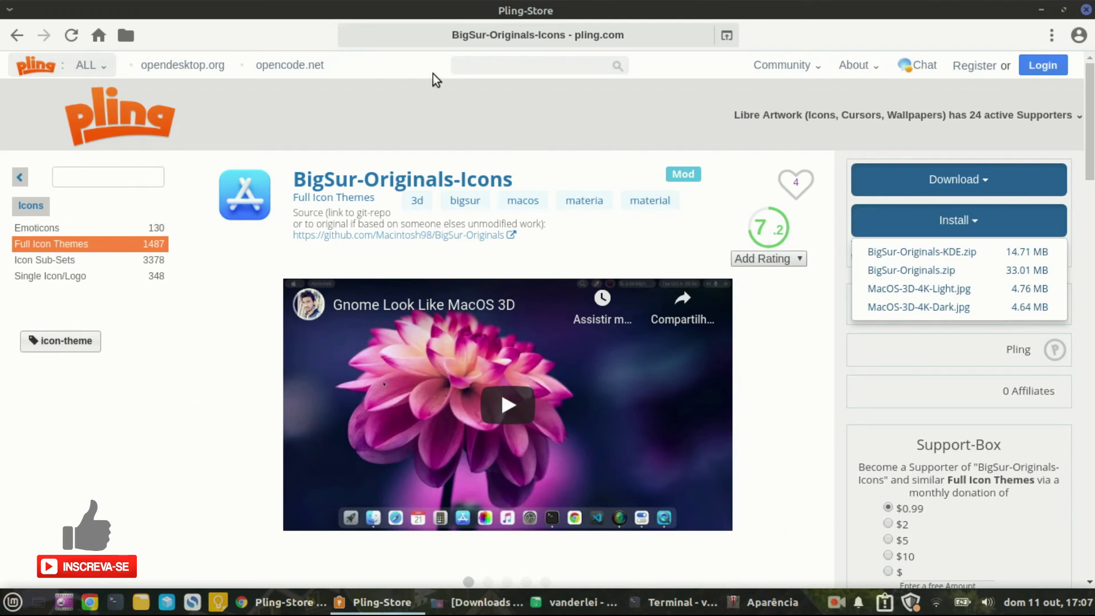
click(489, 72)
text(windows)
key(Return)
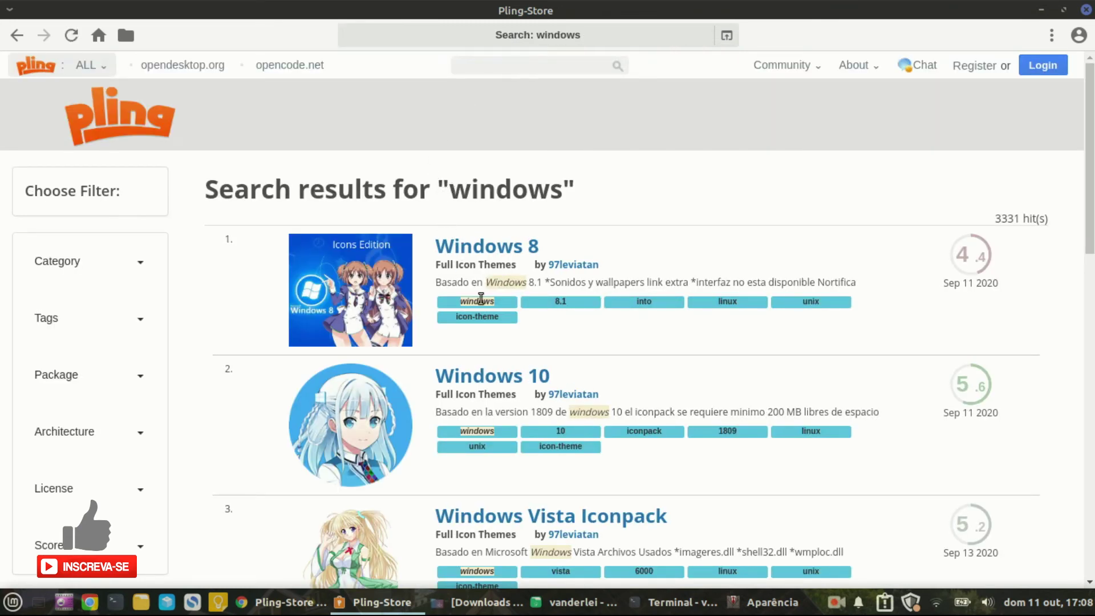
scroll(535, 403, down, 4)
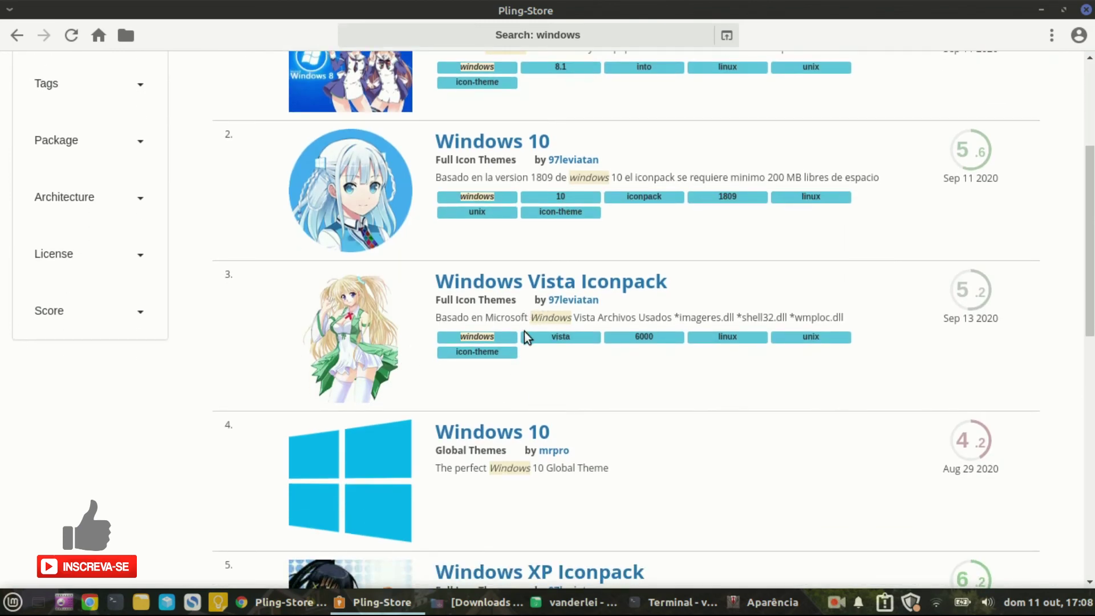
click(512, 296)
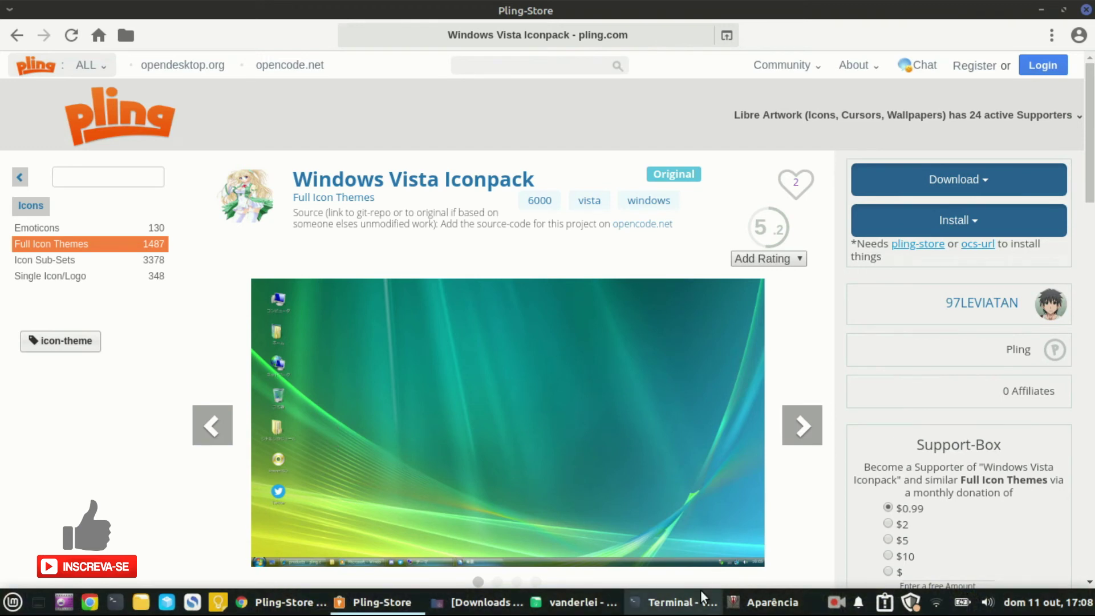
click(1085, 12)
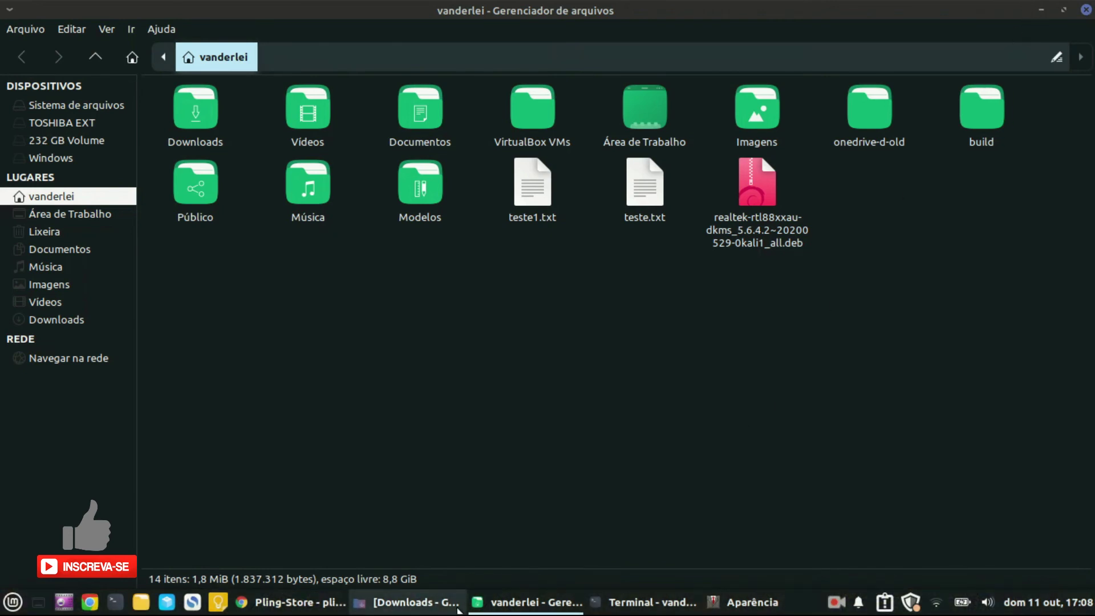
Try the WhiteSur icon theme, apply WhiteSur-dark instead and close the appearance settings.
click(728, 603)
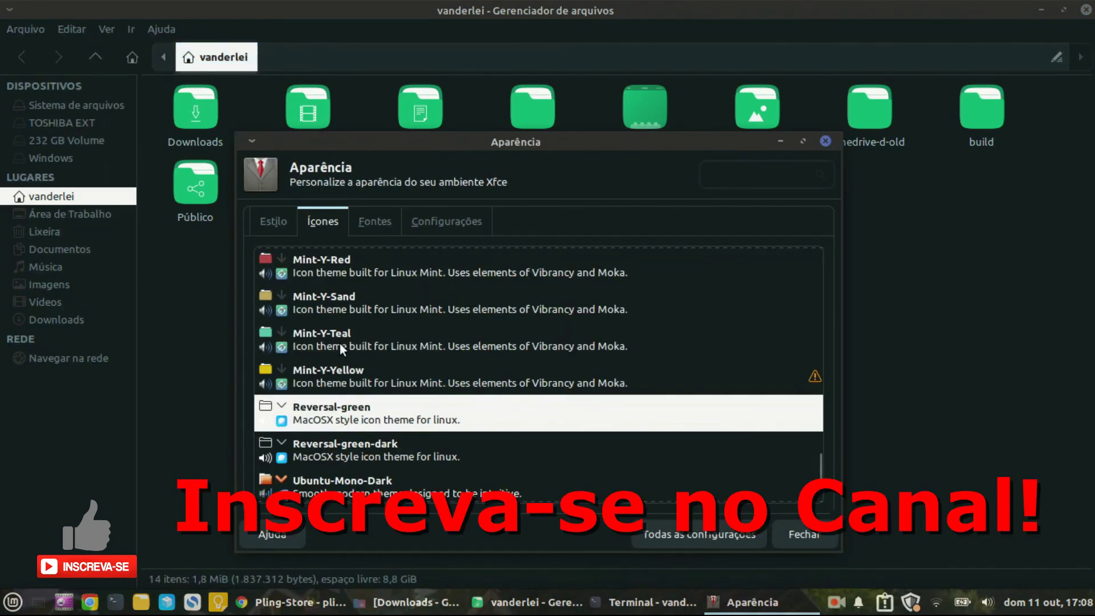
scroll(353, 440, up, 2)
scroll(353, 440, down, 5)
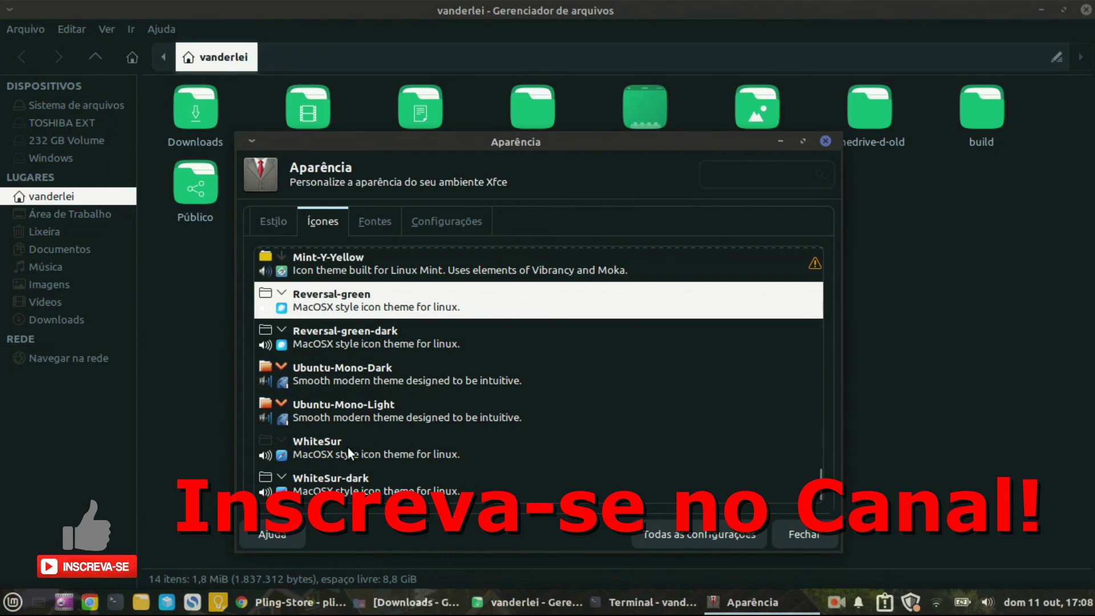
click(348, 449)
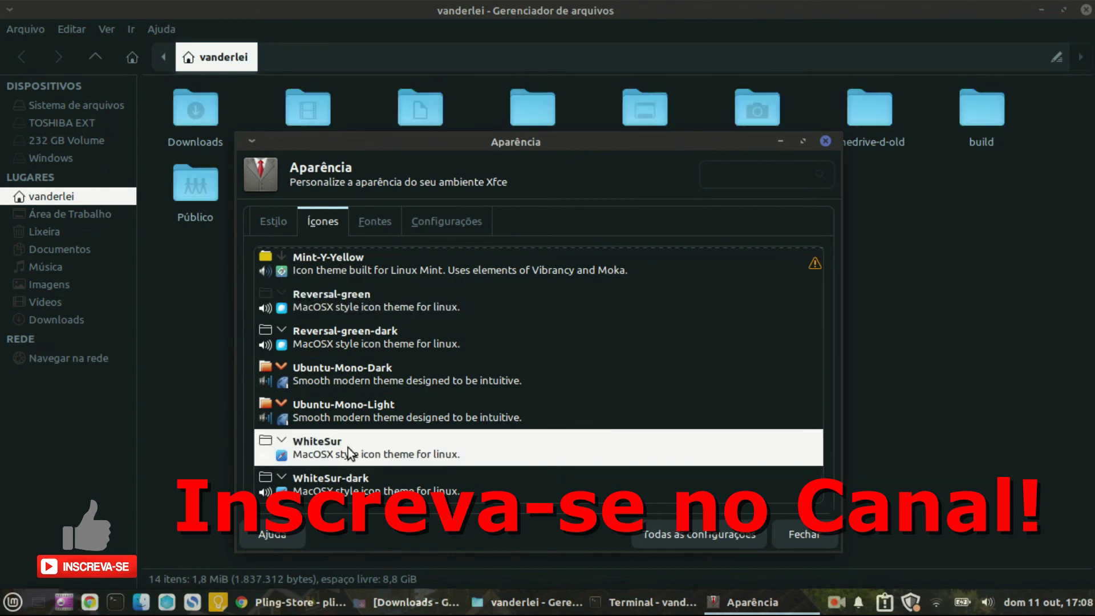
click(374, 489)
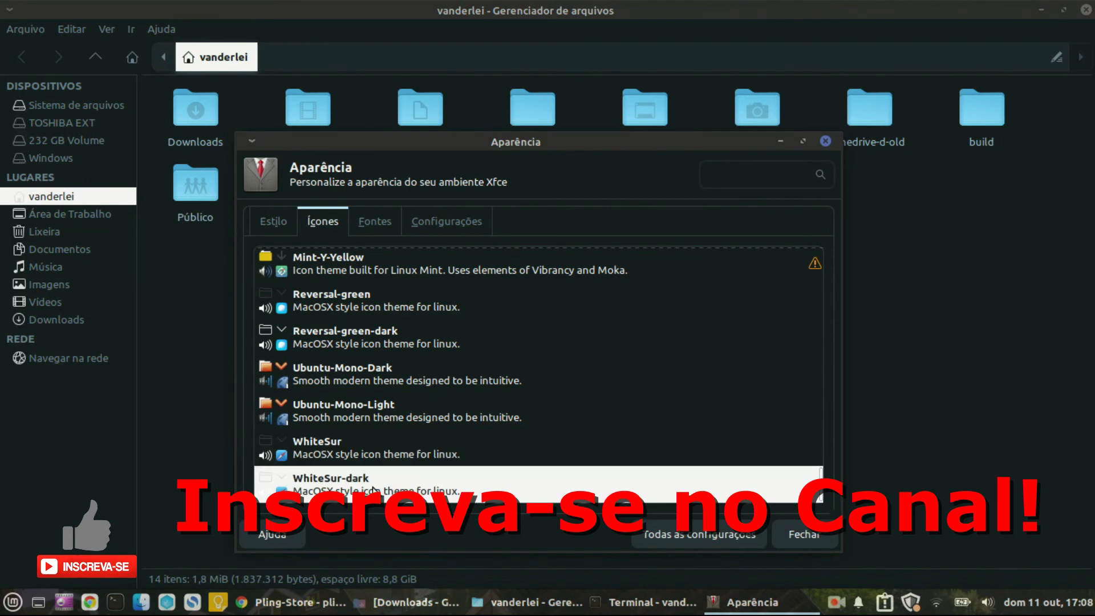
click(804, 540)
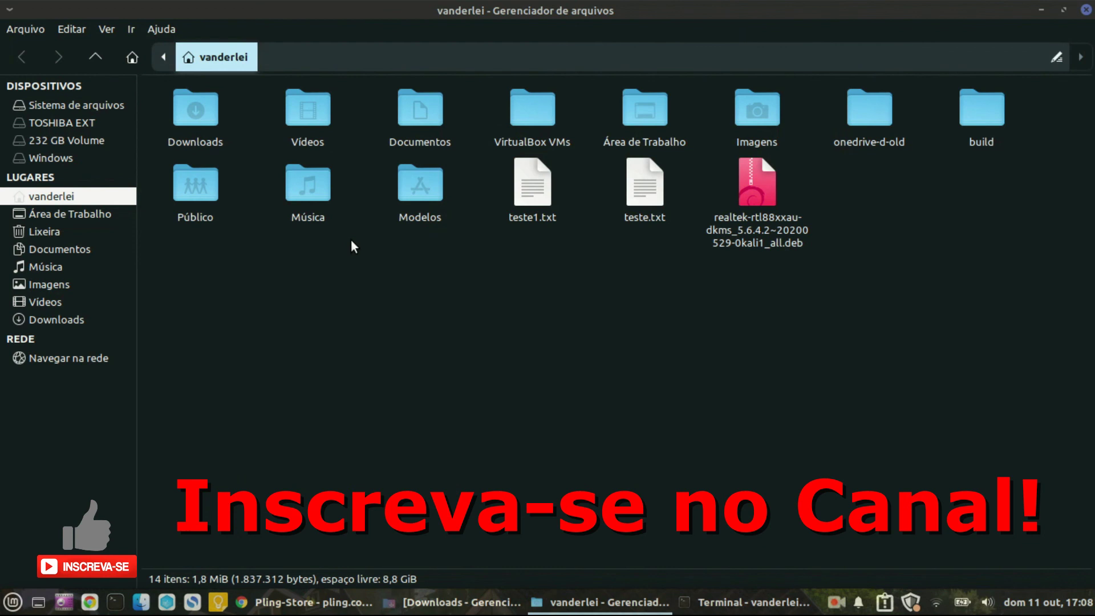